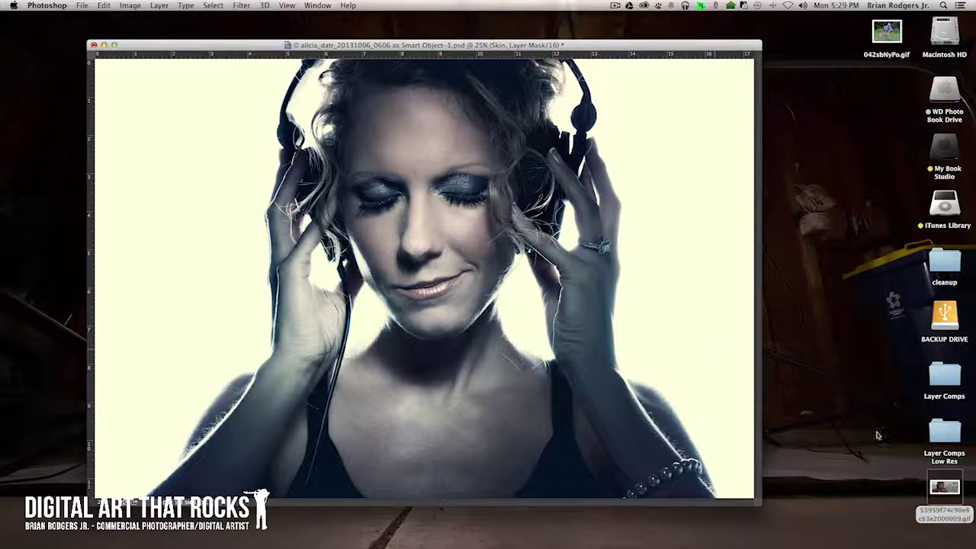
- Preview the two animated GIF files on the desktop, starting with 042sbNyPo.gif
click(873, 419)
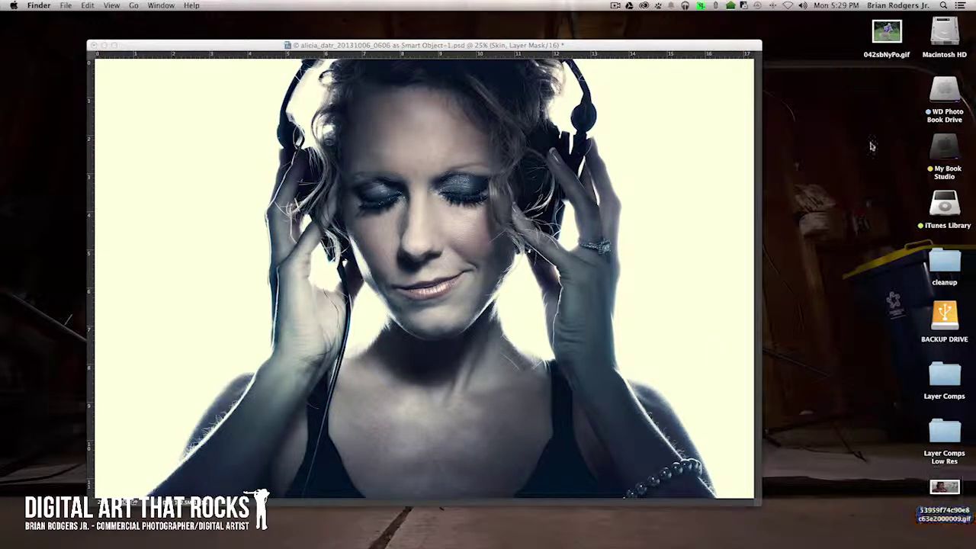
click(885, 38)
key(space)
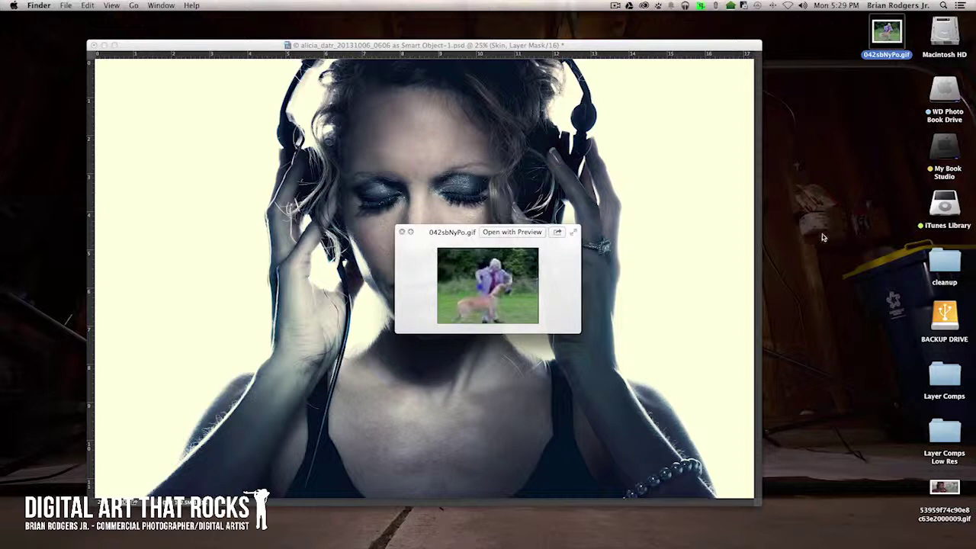
key(space)
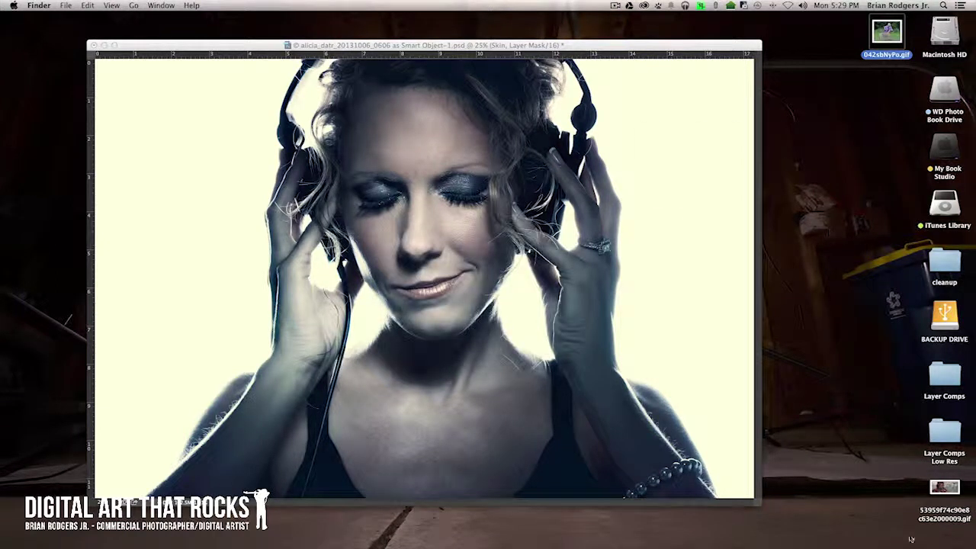
click(943, 494)
key(space)
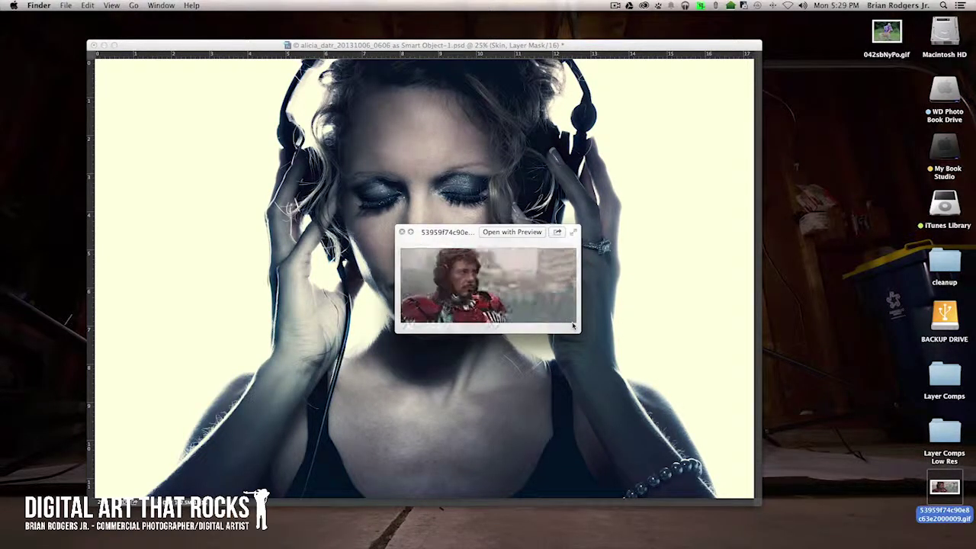
key(space)
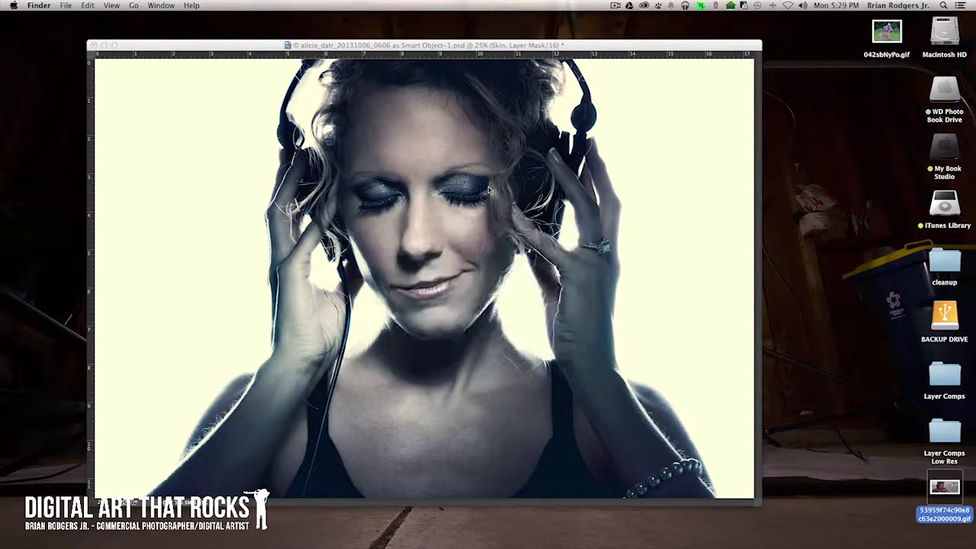
- Switch to the portrait document in Photoshop and show it full screen with the tools and layers visible
click(412, 49)
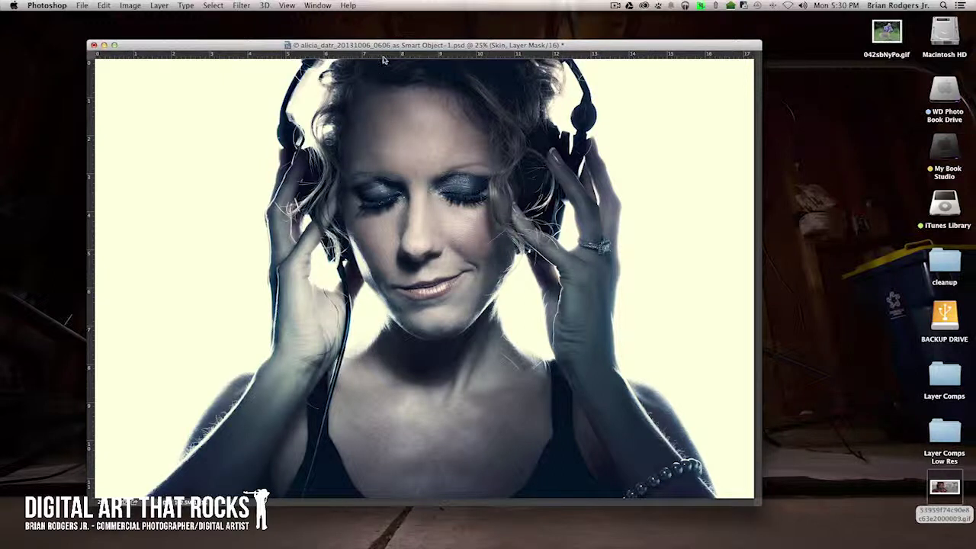
key(f)
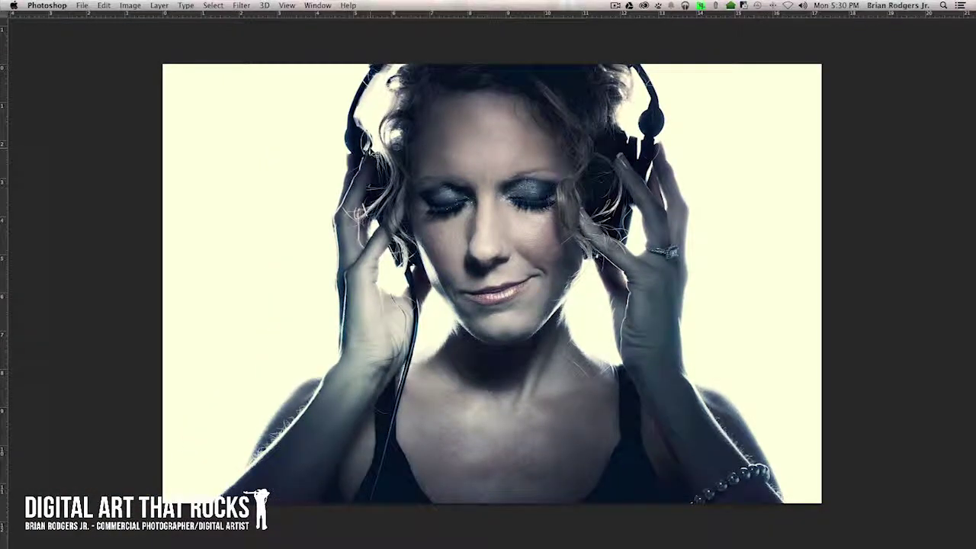
key(Tab)
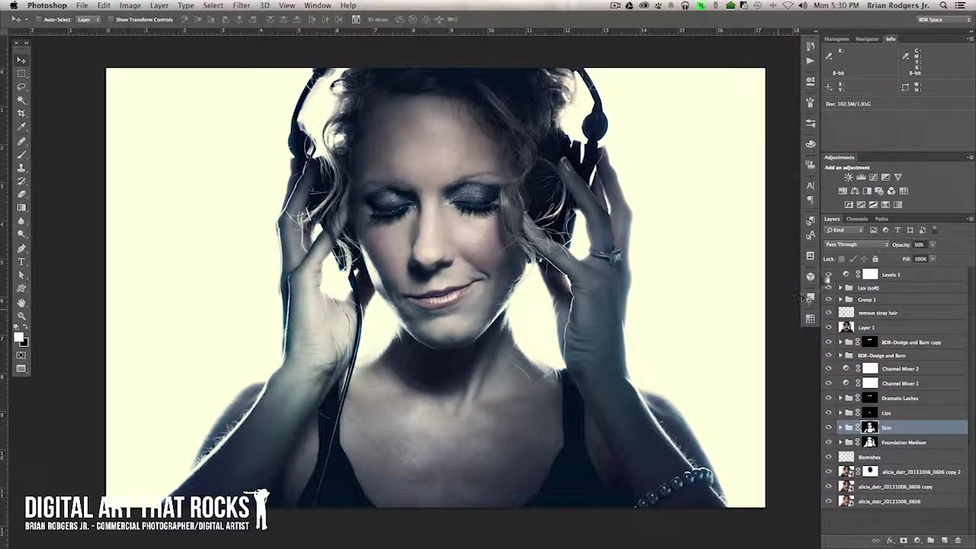
drag(719, 312, 701, 312)
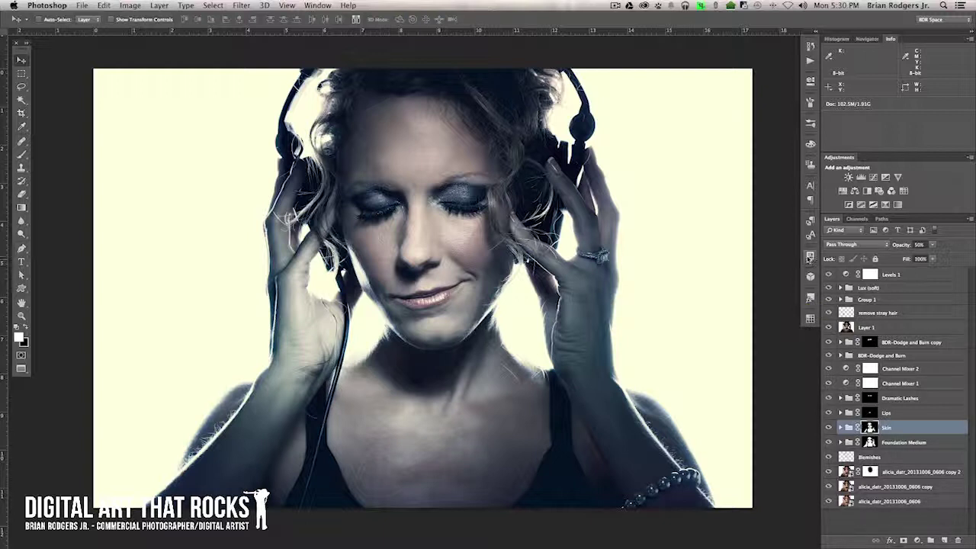
- Display the document's layer comps and move the image view clear of them
click(811, 258)
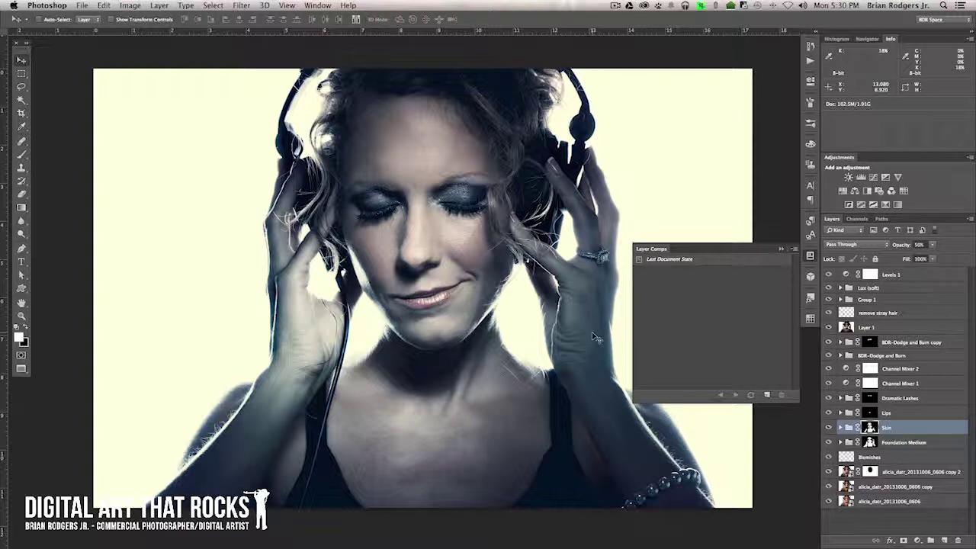
key(space)
drag(583, 343, 558, 343)
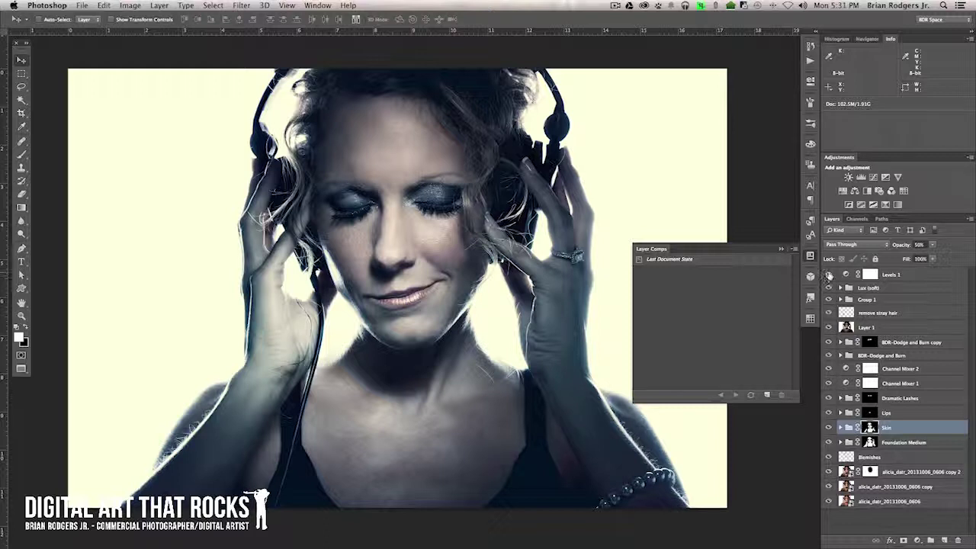
- Hide every layer above the original base photo and select the base layer
drag(829, 275, 830, 486)
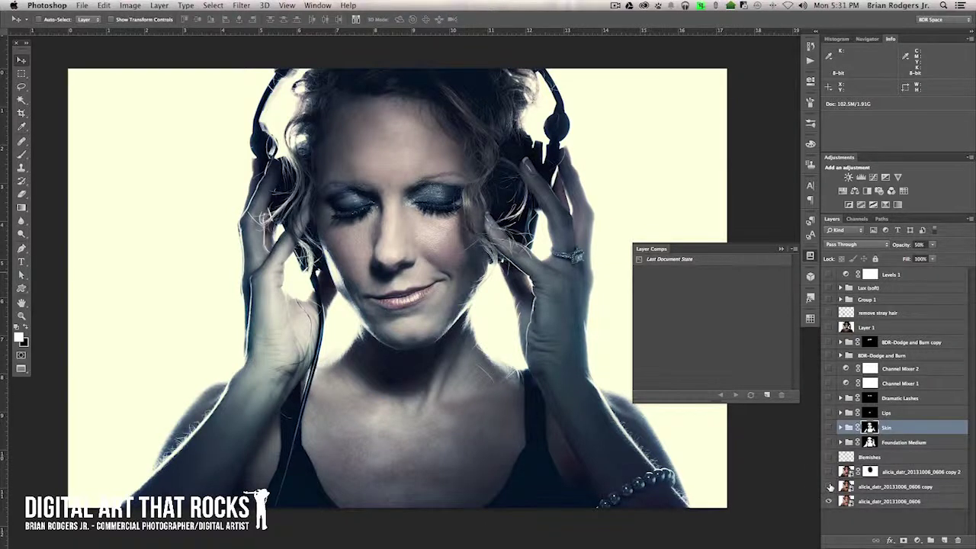
drag(592, 413, 580, 412)
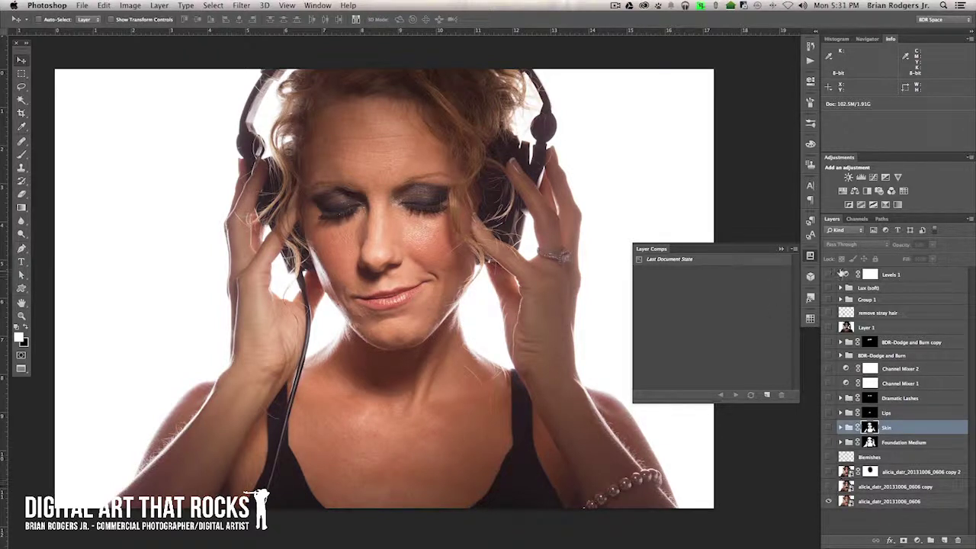
click(889, 501)
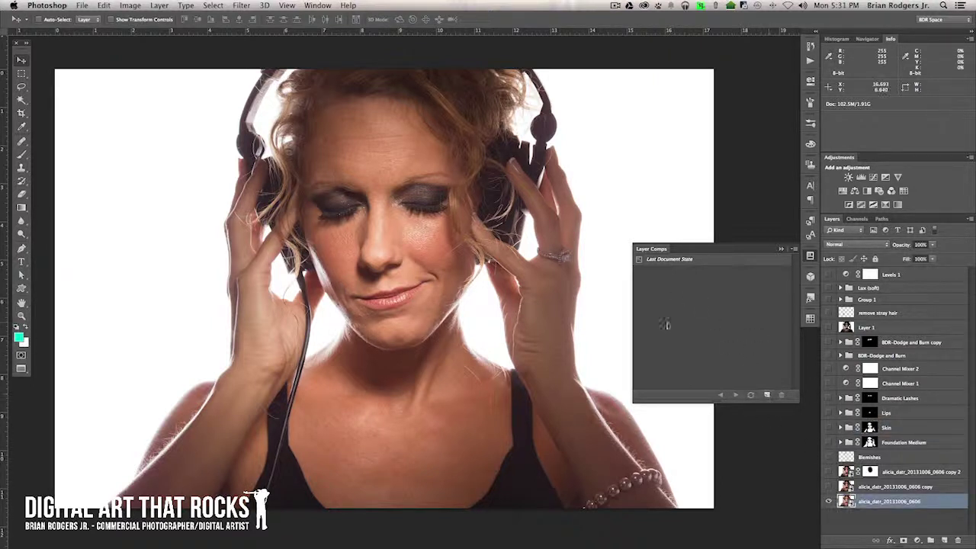
click(810, 256)
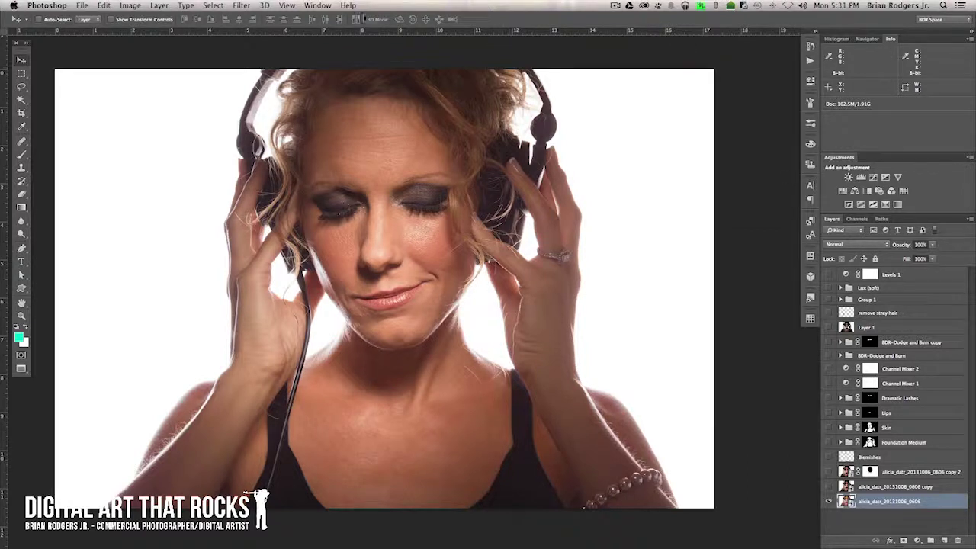
click(319, 5)
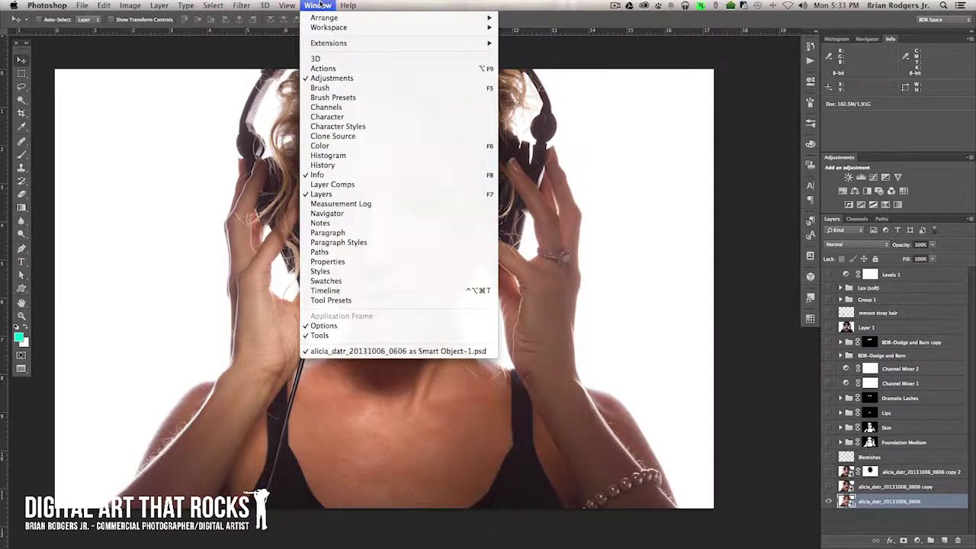
click(324, 5)
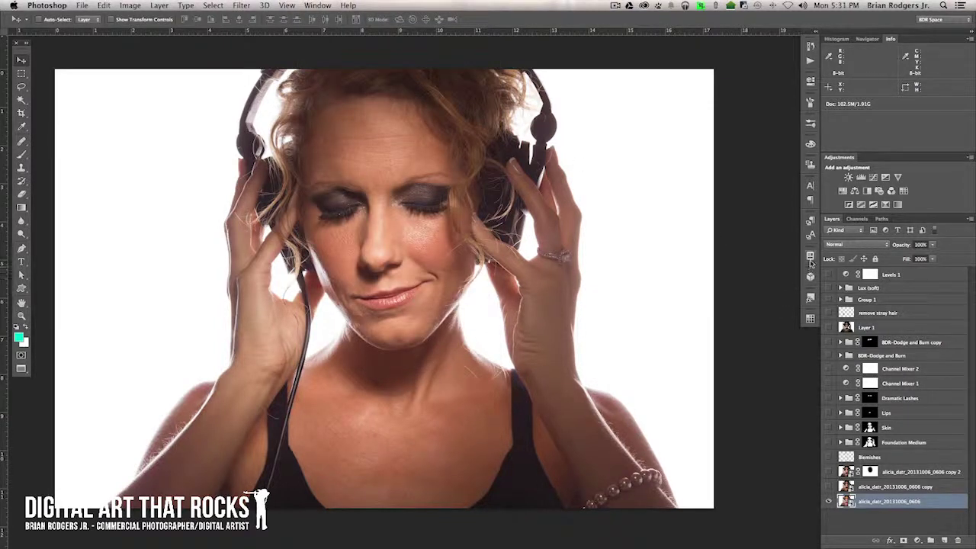
click(810, 257)
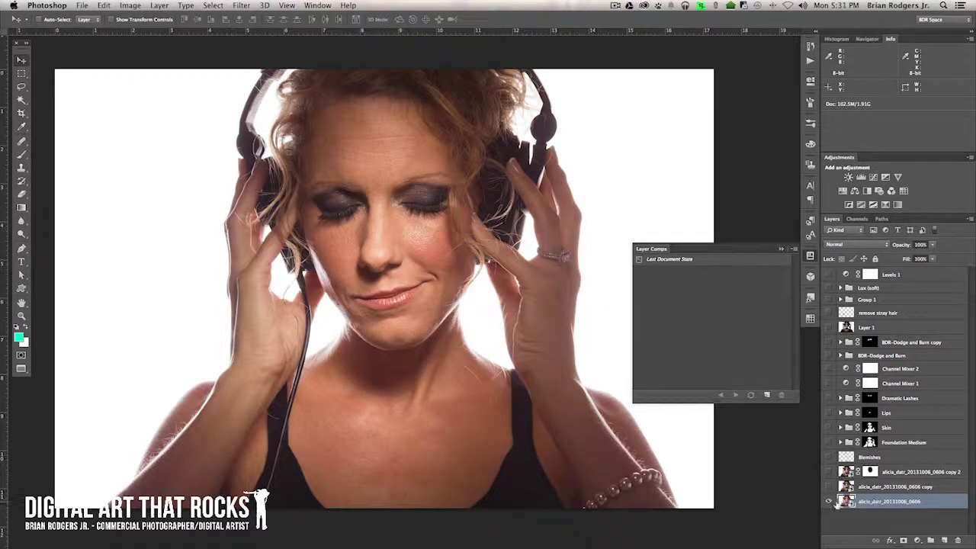
- Create a layer comp named 1 from the base photo alone, recording layer visibility
click(766, 395)
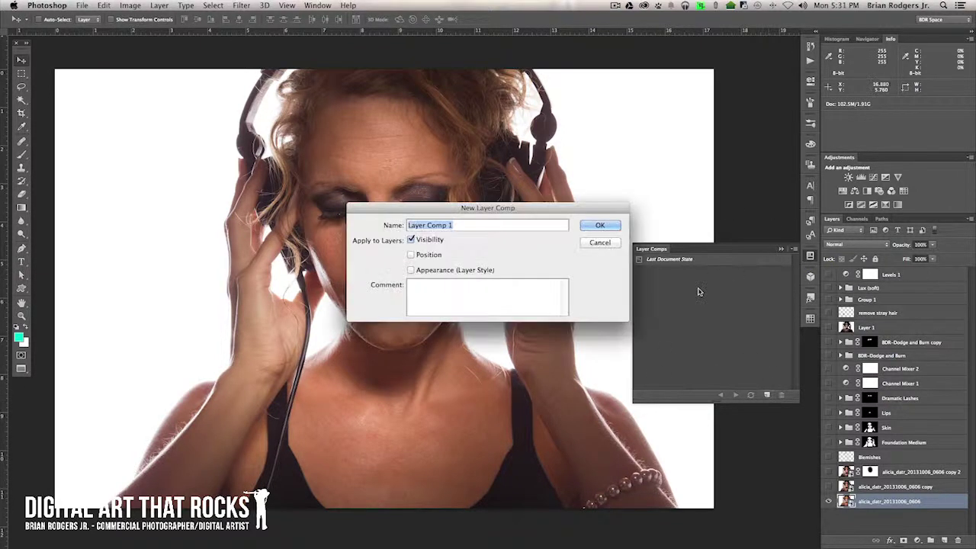
text(1)
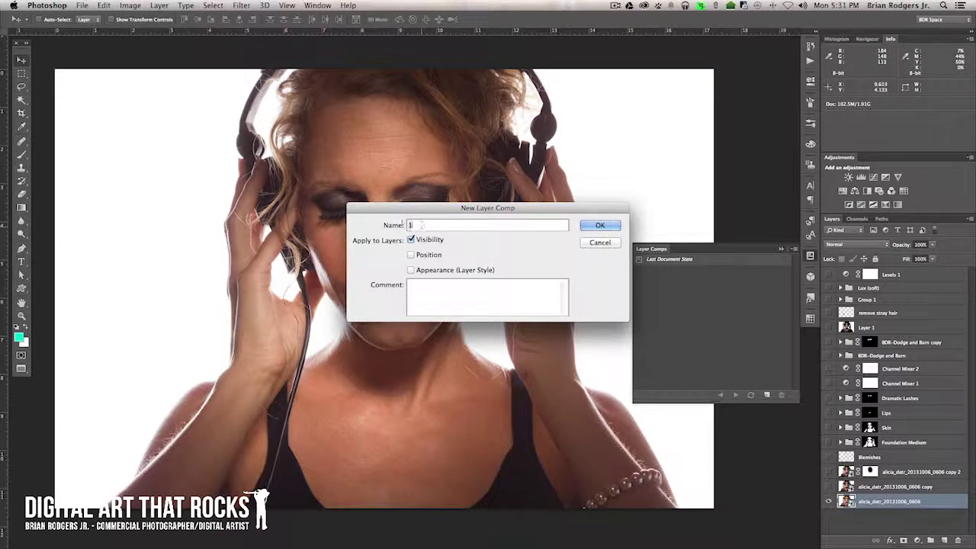
click(601, 225)
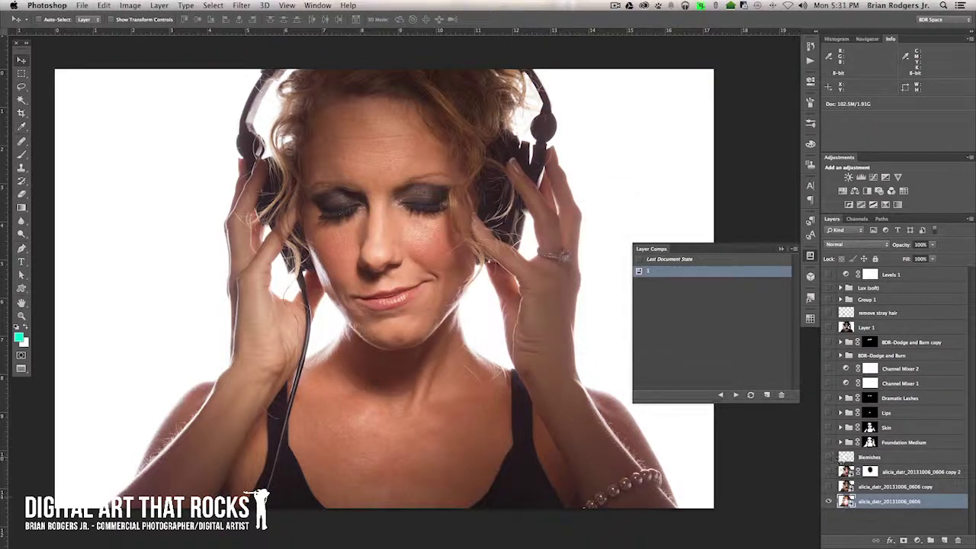
- Make the copy layer directly above the base photo visible and save that state as layer comp 2
click(829, 487)
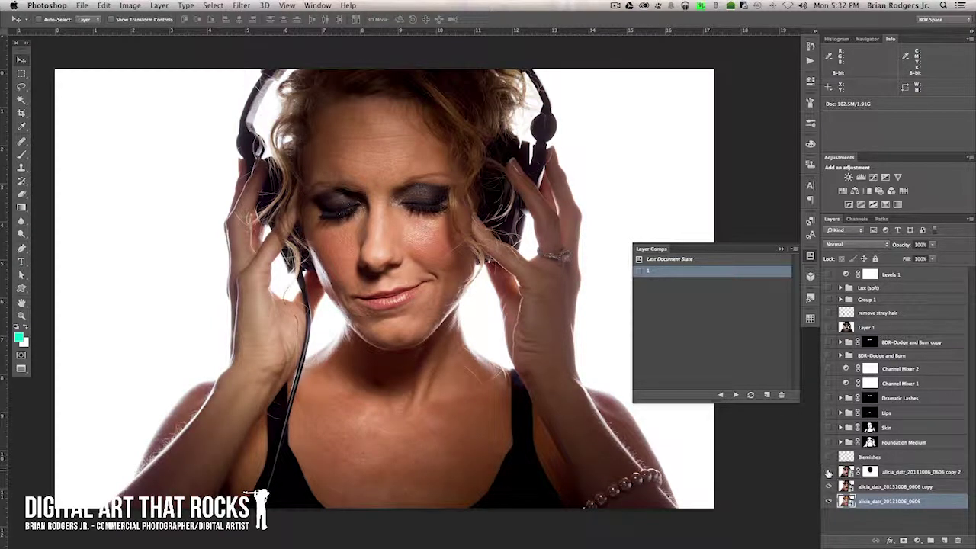
click(828, 471)
click(828, 472)
click(829, 487)
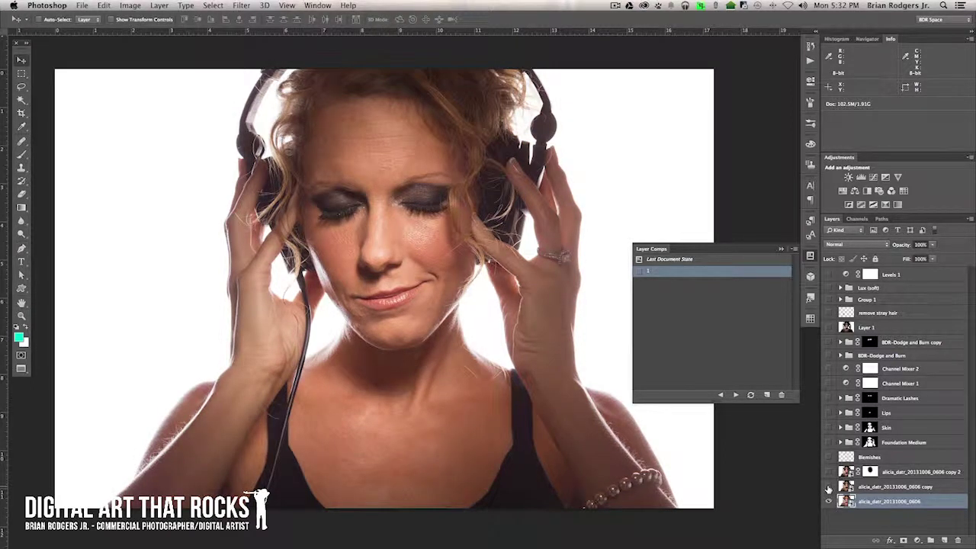
click(829, 487)
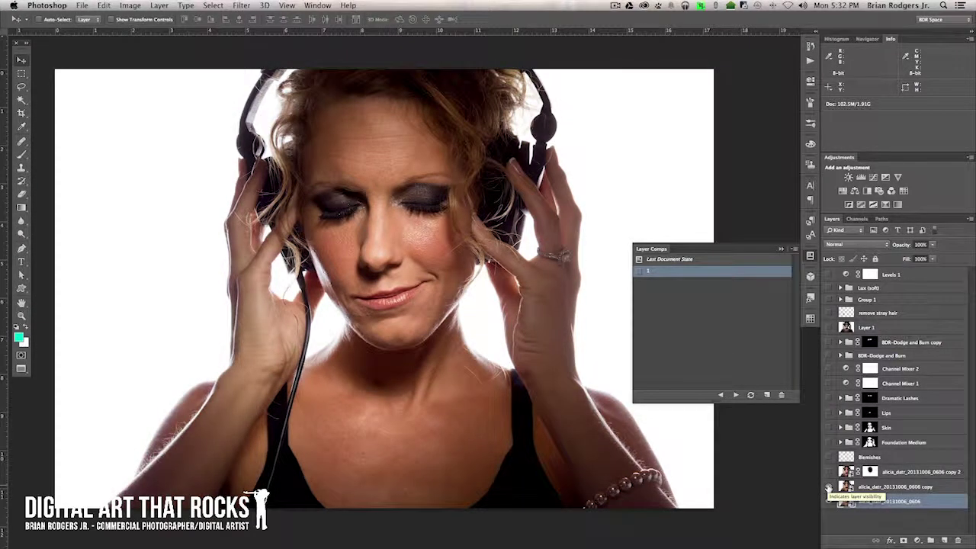
click(829, 487)
click(829, 487)
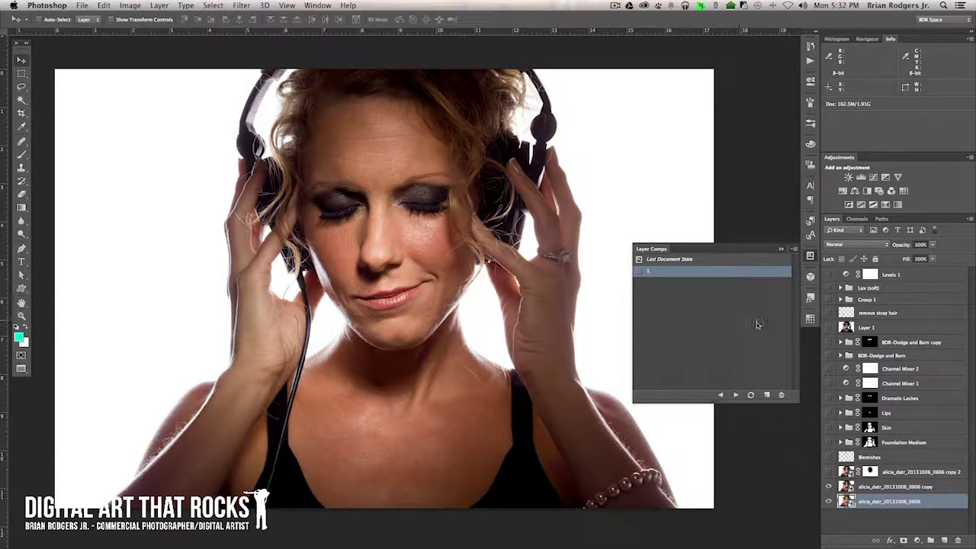
click(768, 395)
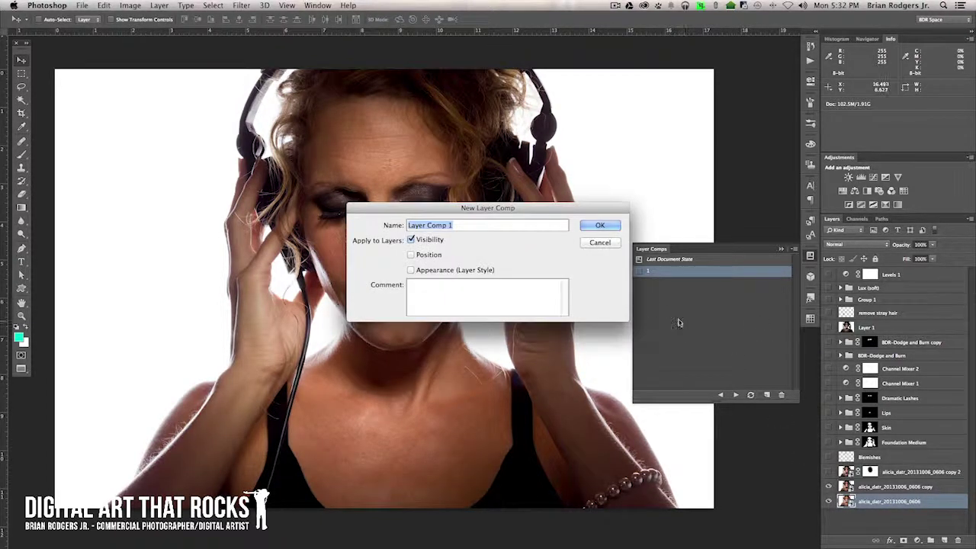
text(2)
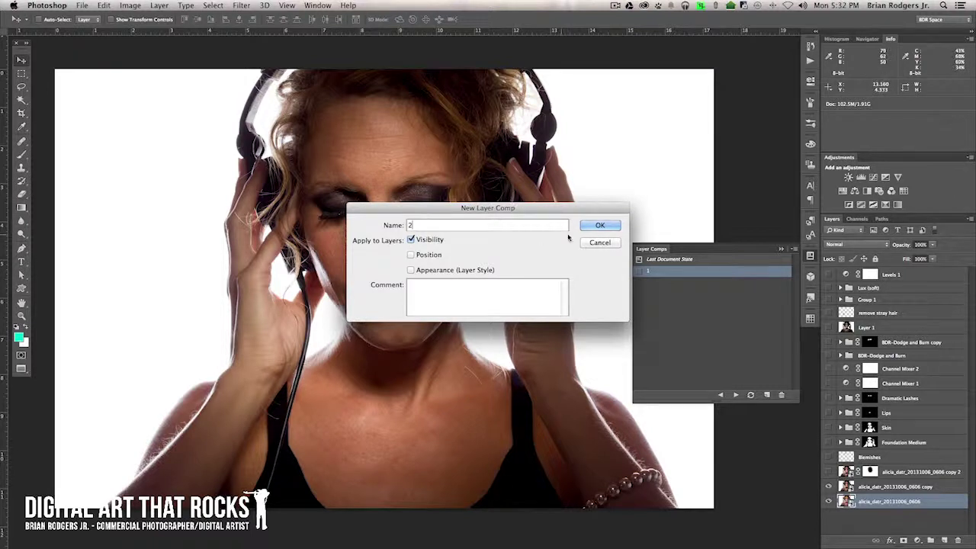
click(608, 225)
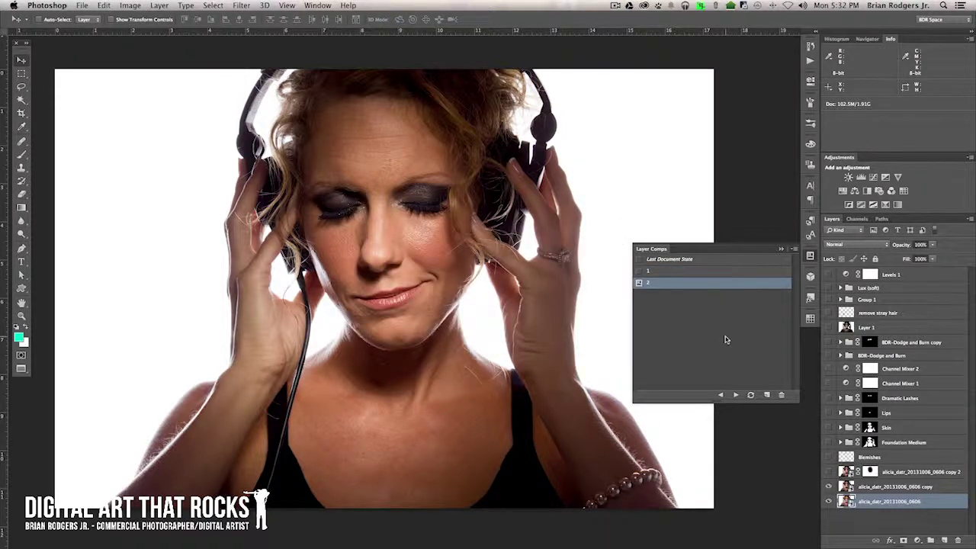
- Make the masked copy 2 layer visible and save that state as layer comp 3
click(828, 471)
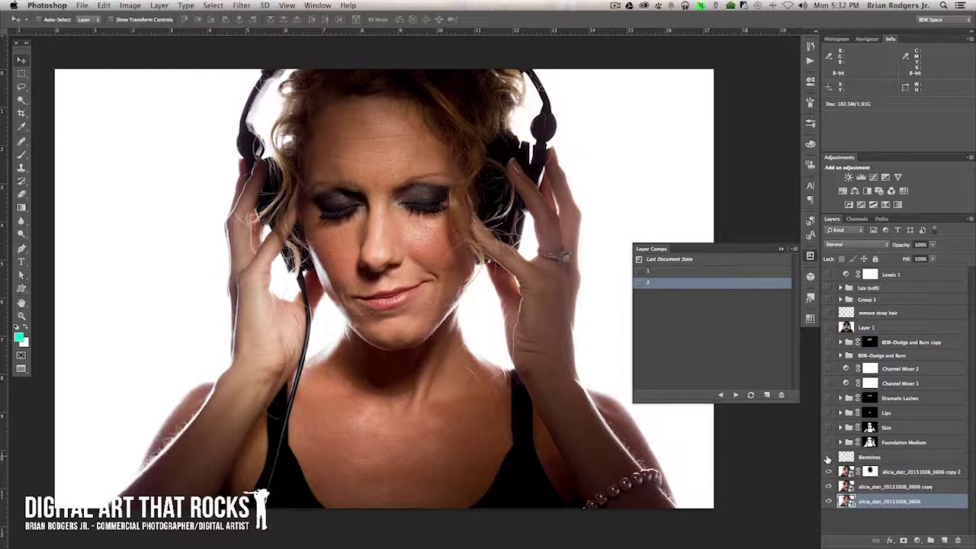
click(829, 473)
click(829, 473)
click(829, 473)
click(829, 472)
click(767, 395)
text(3)
click(600, 224)
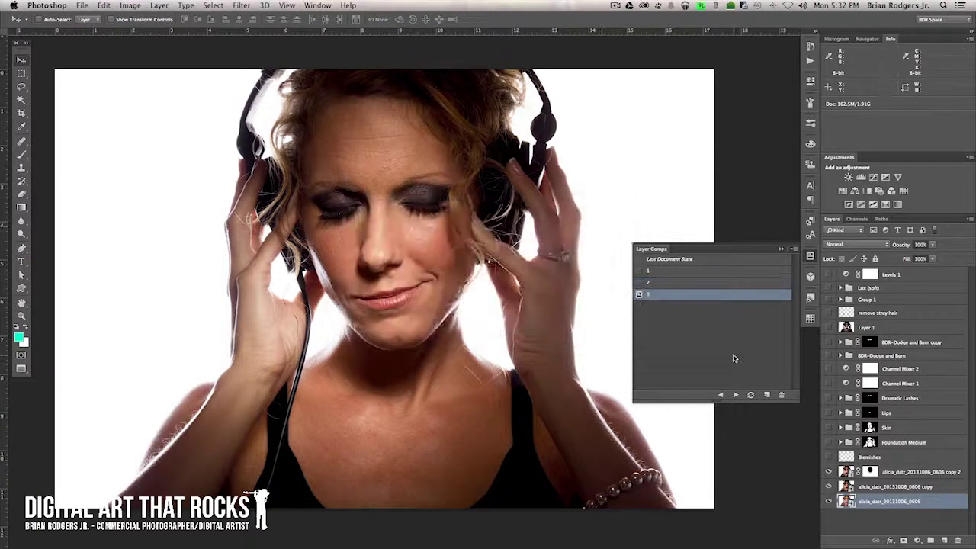
- Make Blemishes, Foundation Medium, Skin, Lips and Dramatic Lashes visible and save that state as layer comp 4
click(829, 458)
click(829, 443)
click(828, 428)
click(829, 413)
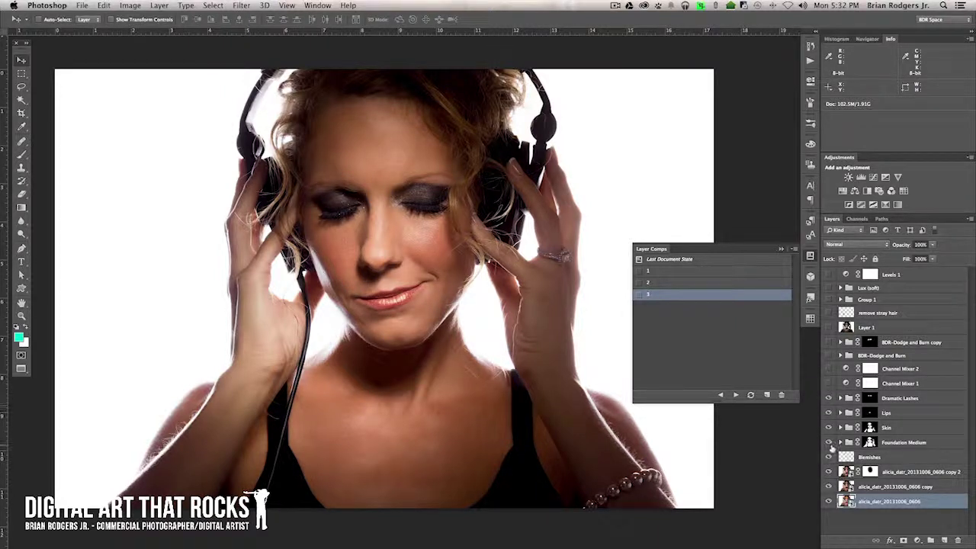
click(767, 396)
text(4)
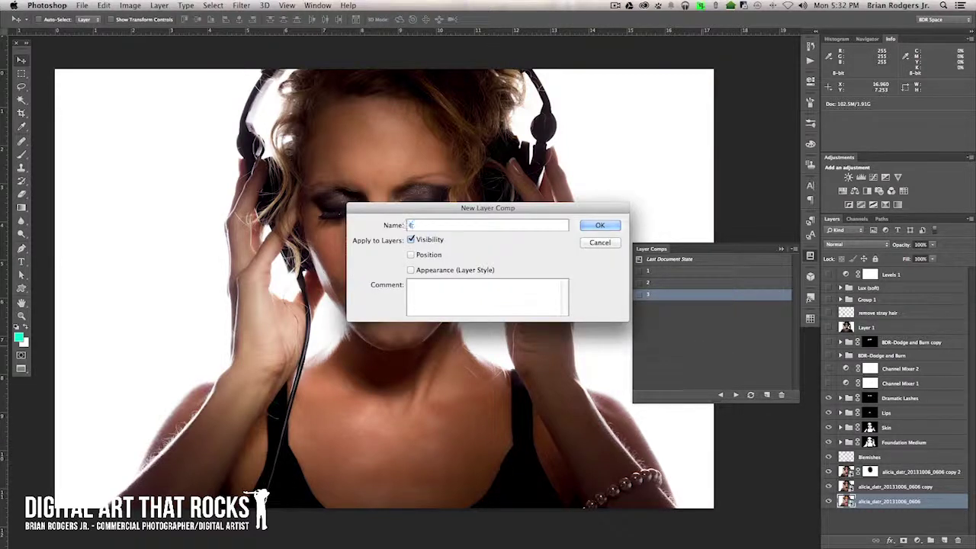
key(Return)
- Make the Channel Mixer 1 adjustment visible and save that state as layer comp 5
click(828, 383)
click(828, 369)
click(829, 369)
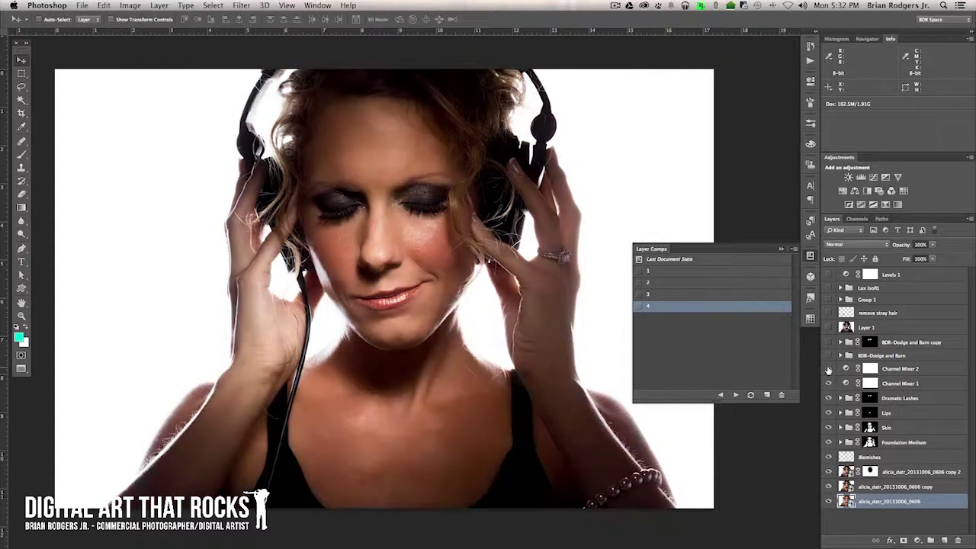
click(768, 395)
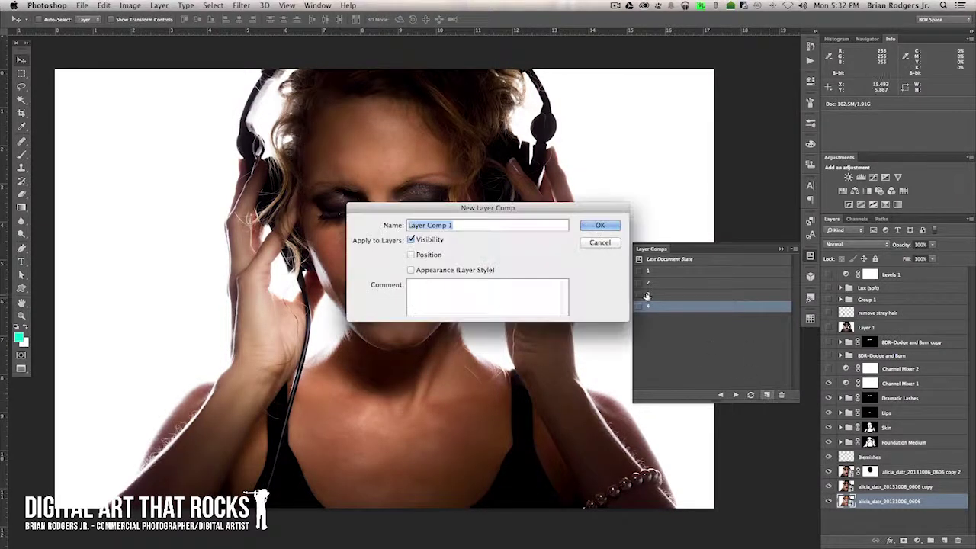
text(5)
key(Return)
- Make the Channel Mixer 2 adjustment visible and save that state as layer comp 6
click(829, 369)
click(765, 395)
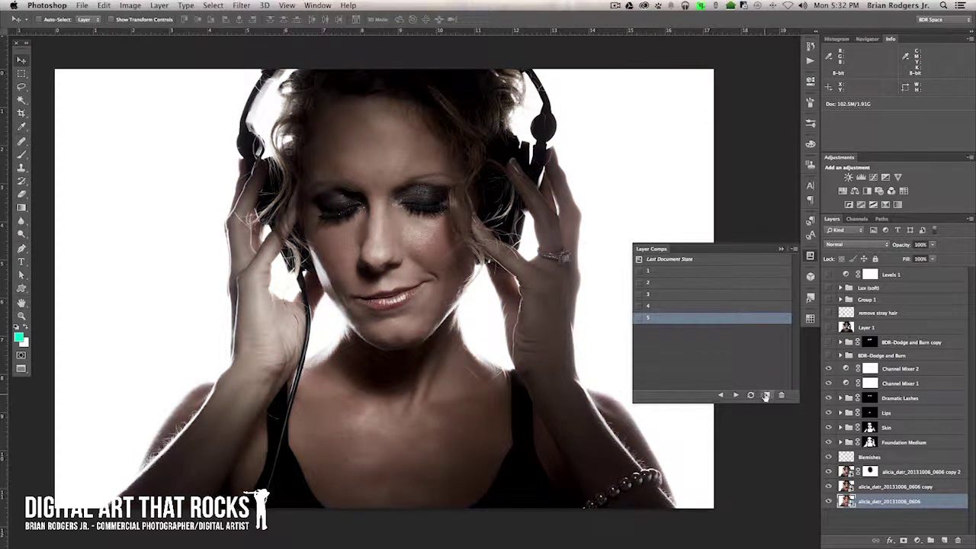
text(6)
key(Return)
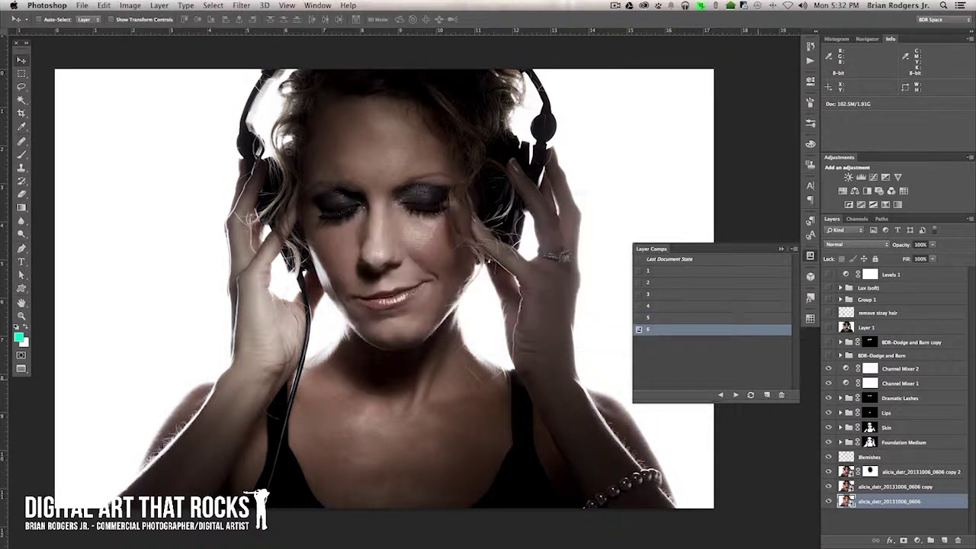
- Make both BDR-Dodge and Burn groups and Layer 1 visible and save that state as layer comp 7
click(829, 356)
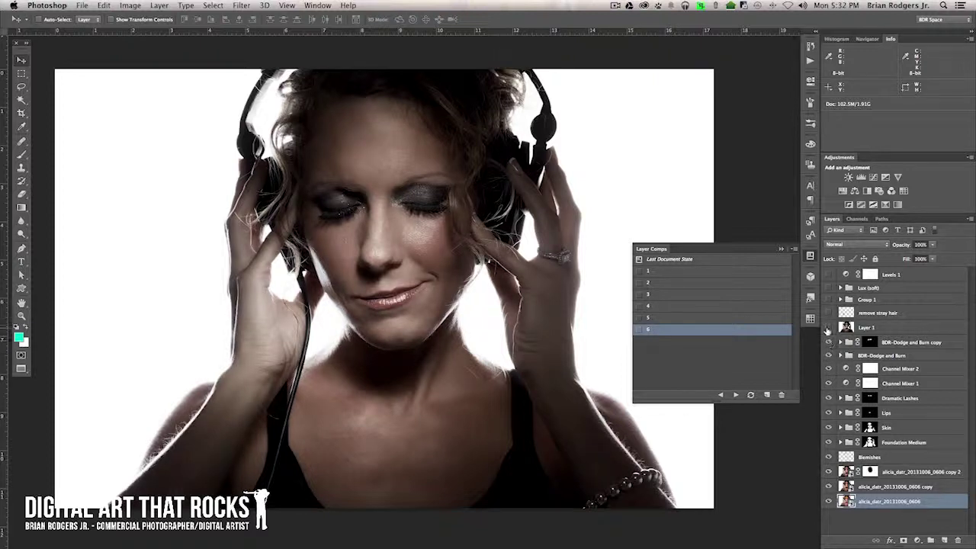
click(828, 327)
click(766, 394)
text(7)
click(599, 222)
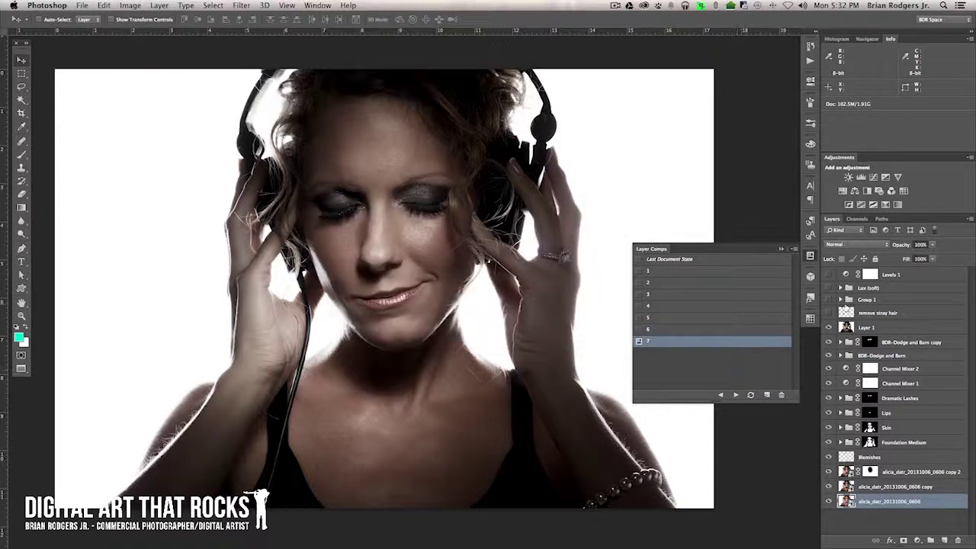
- Make the remove stray hair layer and Group 1 visible and save that state as layer comp 8
click(828, 313)
click(828, 300)
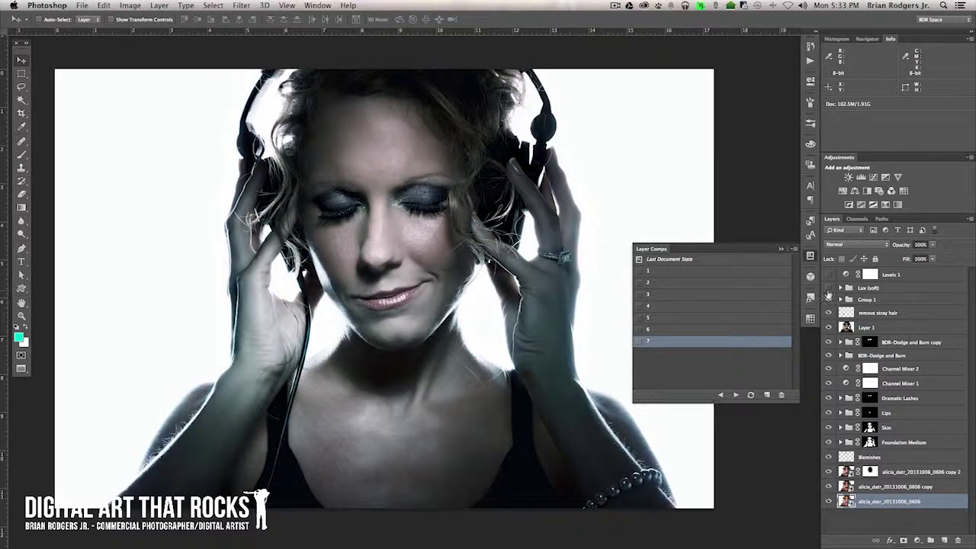
click(828, 289)
click(829, 289)
click(767, 394)
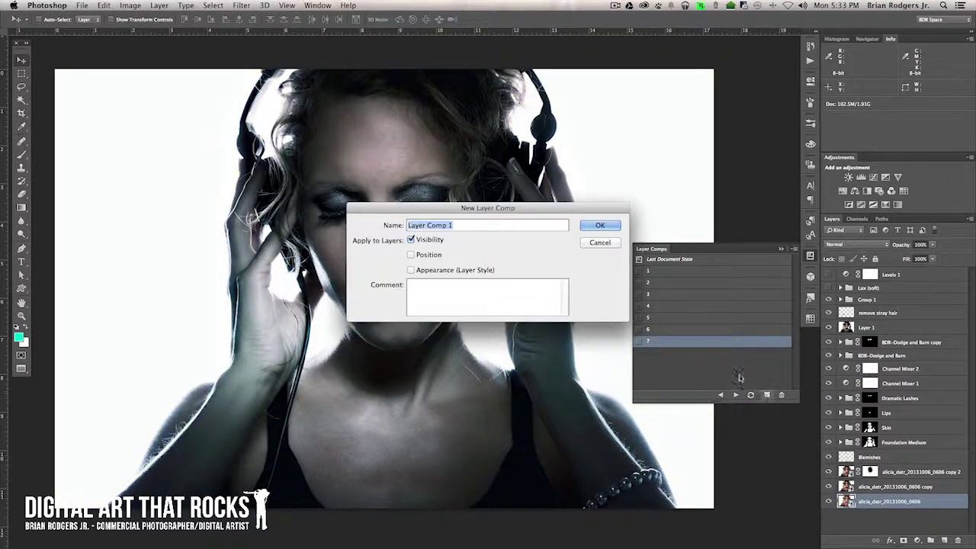
text(8)
key(Return)
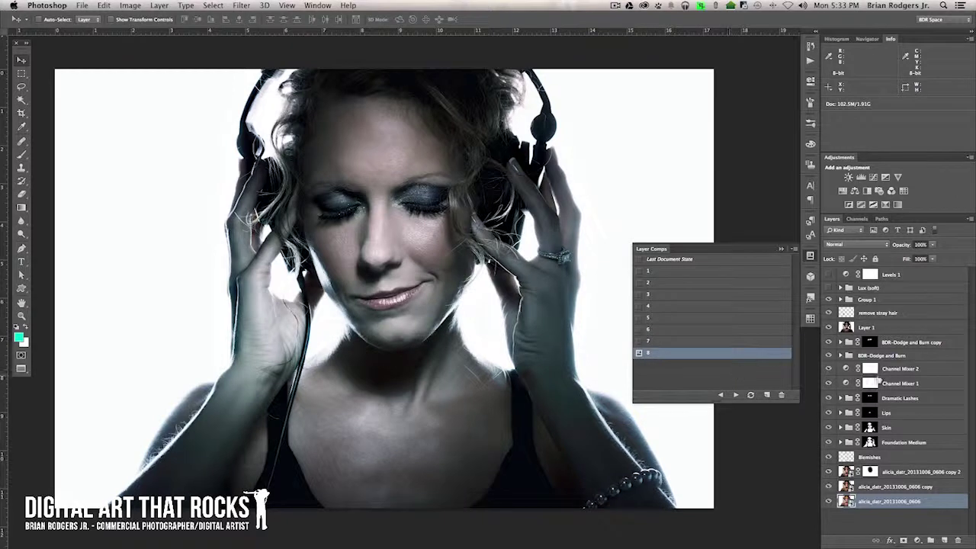
- Make the Lux (soft) group and Levels 1 adjustment visible and save that state as layer comp 9
click(829, 288)
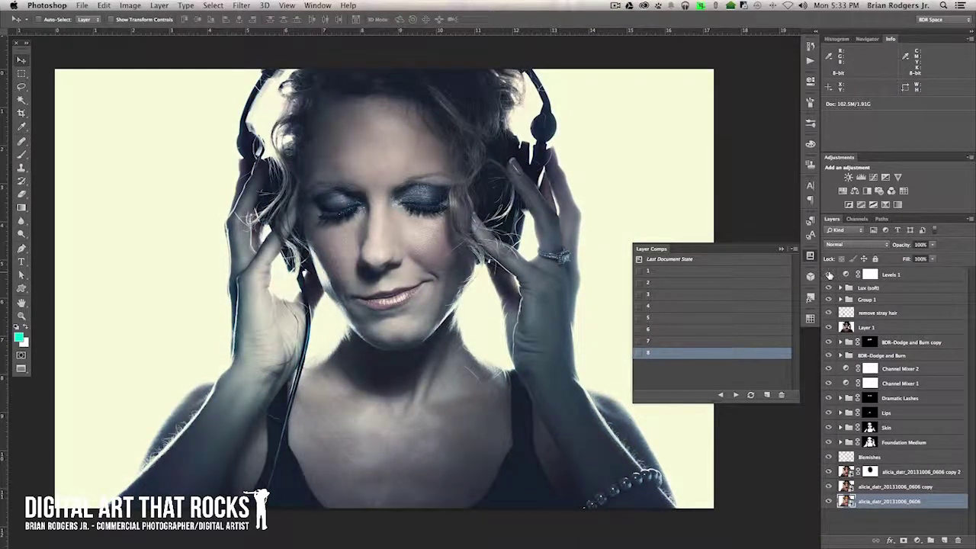
click(829, 274)
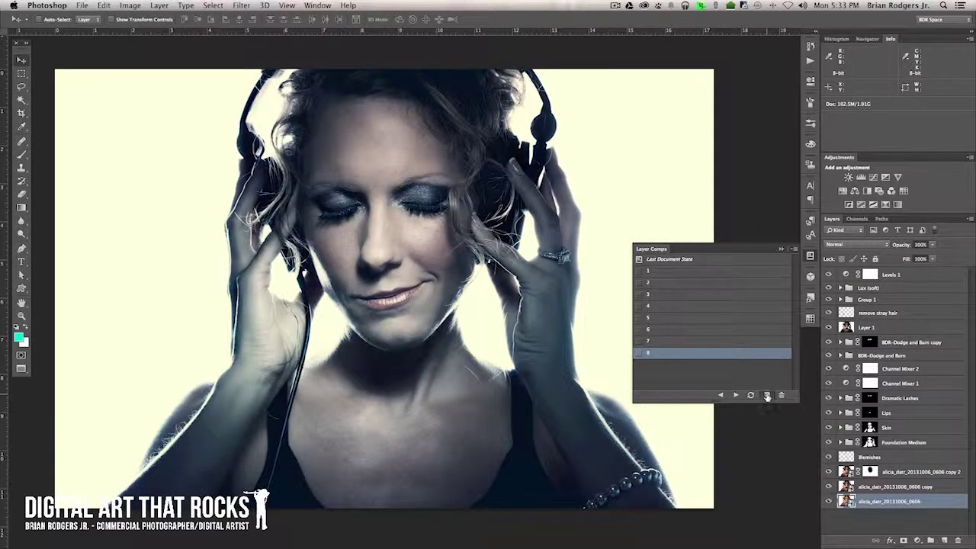
click(767, 395)
text(9)
key(Return)
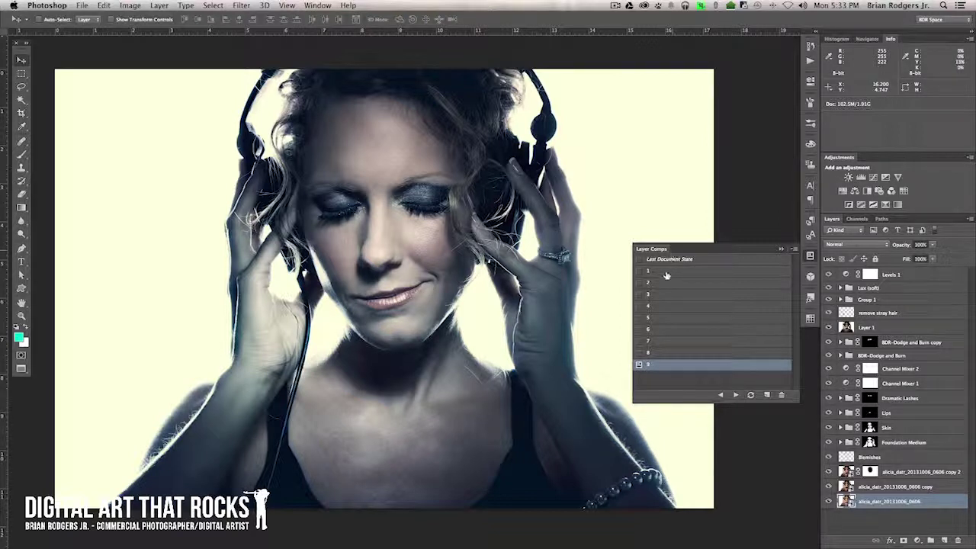
- Cycle repeatedly through layer comps 1 to 9 to preview the retouching progression, ending on comp 1
click(736, 395)
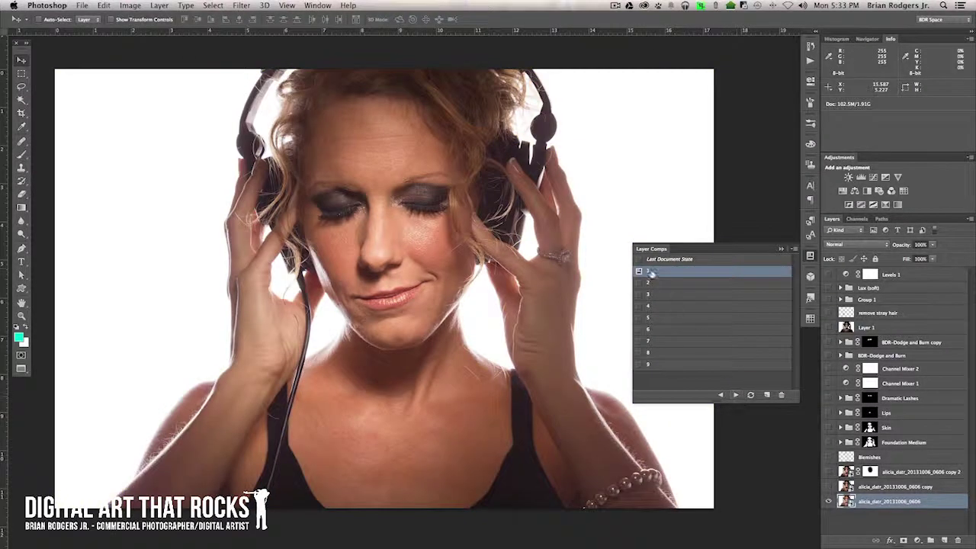
click(735, 395)
click(735, 395)
click(736, 395)
click(736, 394)
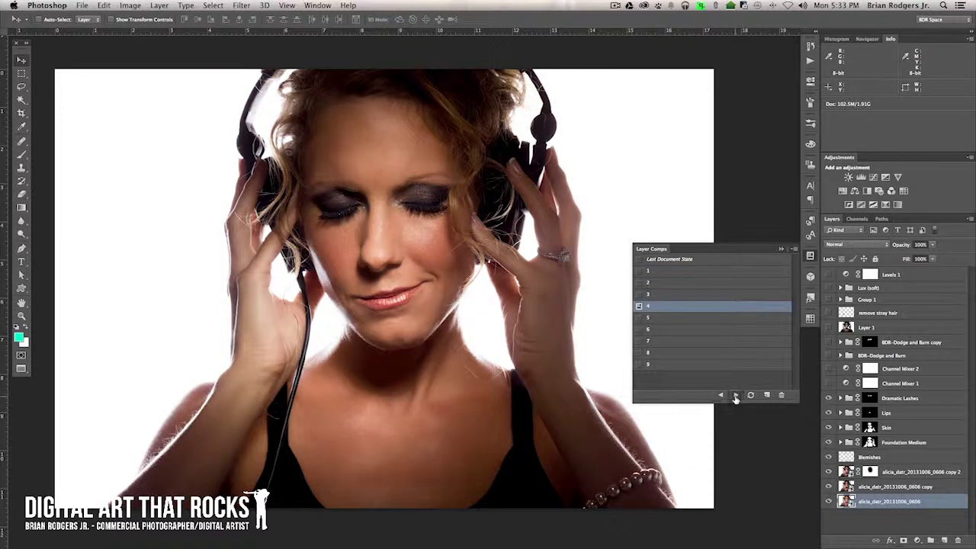
click(735, 395)
click(736, 395)
click(735, 395)
click(736, 395)
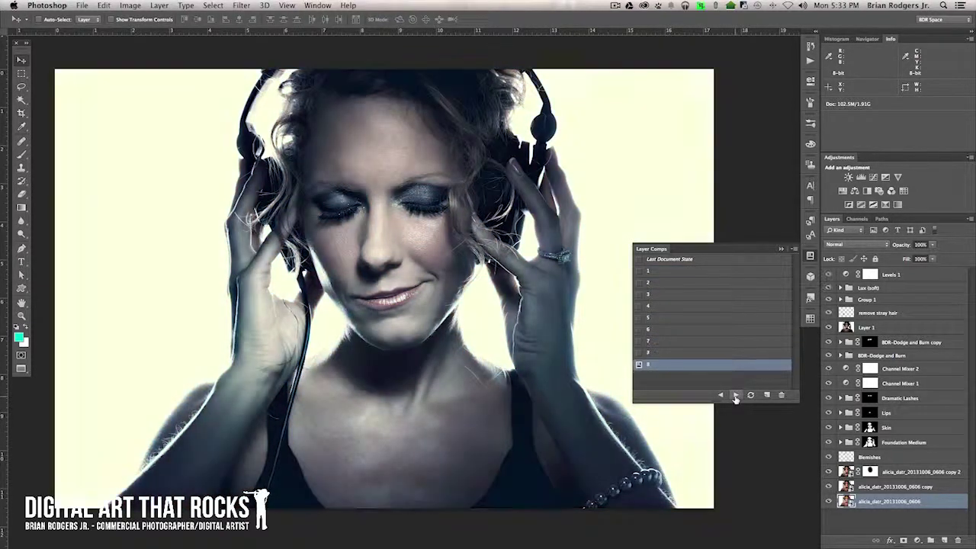
click(736, 395)
click(736, 395)
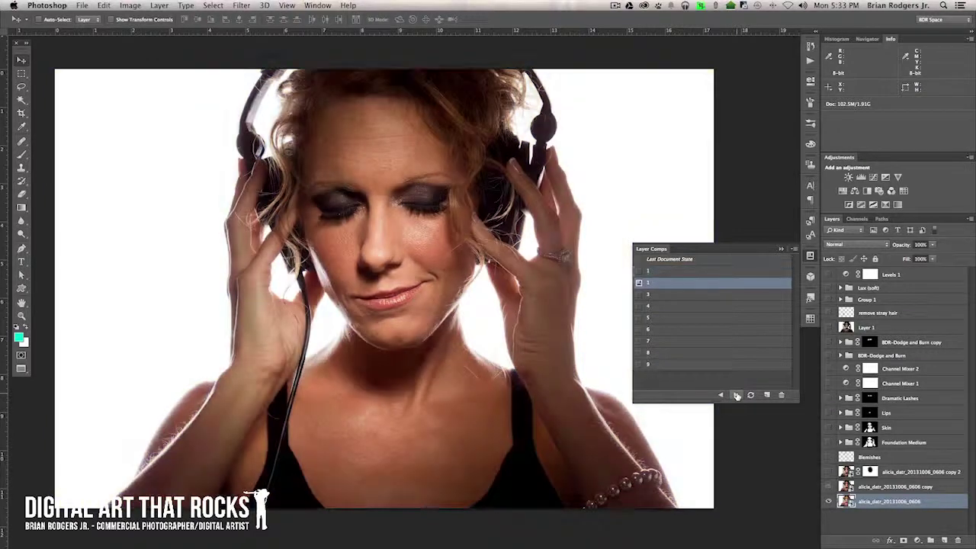
click(736, 395)
click(735, 395)
click(736, 394)
click(735, 394)
click(736, 395)
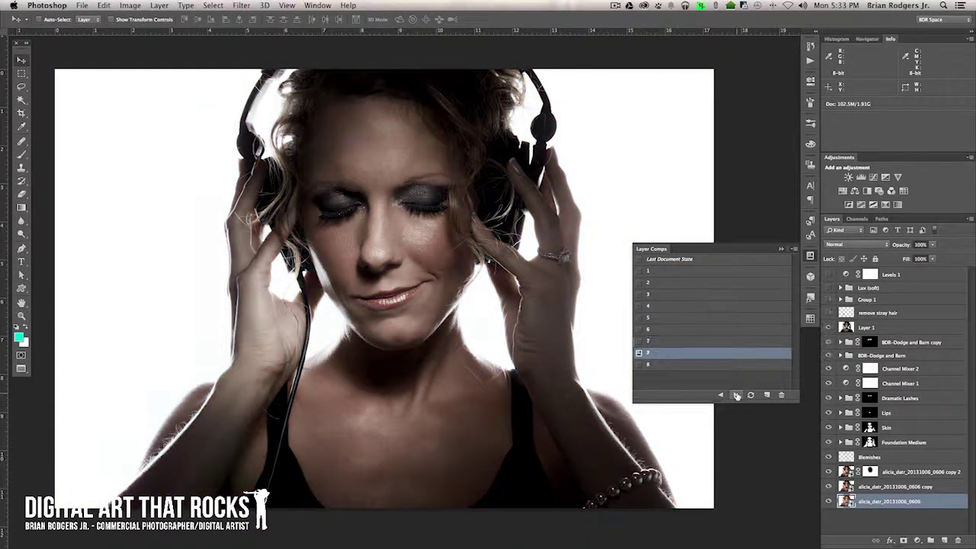
click(736, 395)
click(736, 395)
click(735, 395)
click(736, 395)
click(735, 395)
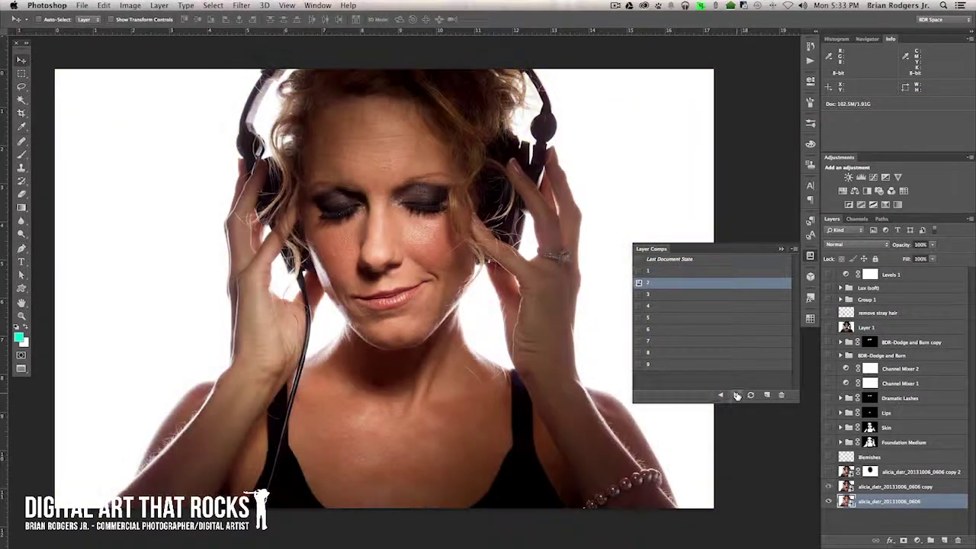
click(736, 394)
click(735, 395)
click(736, 395)
click(735, 395)
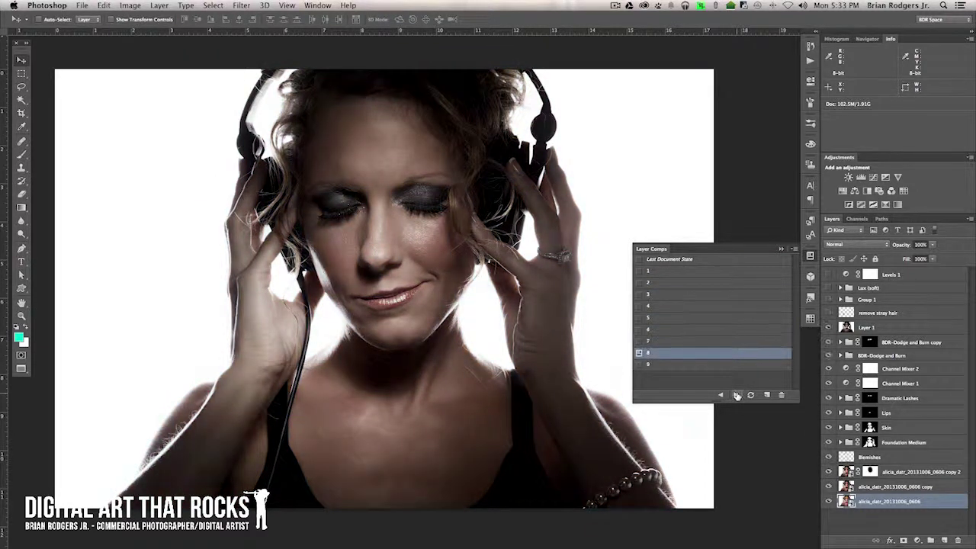
click(736, 395)
click(735, 395)
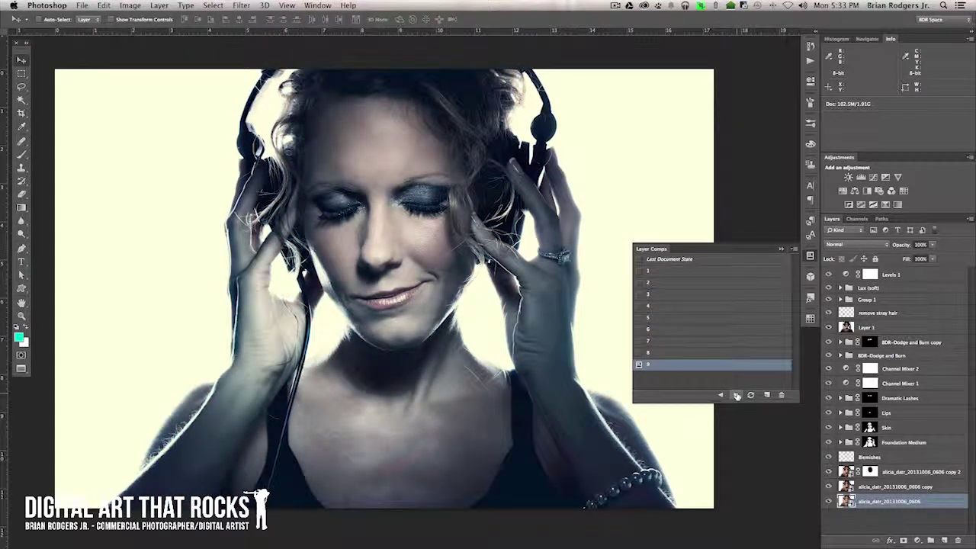
click(736, 395)
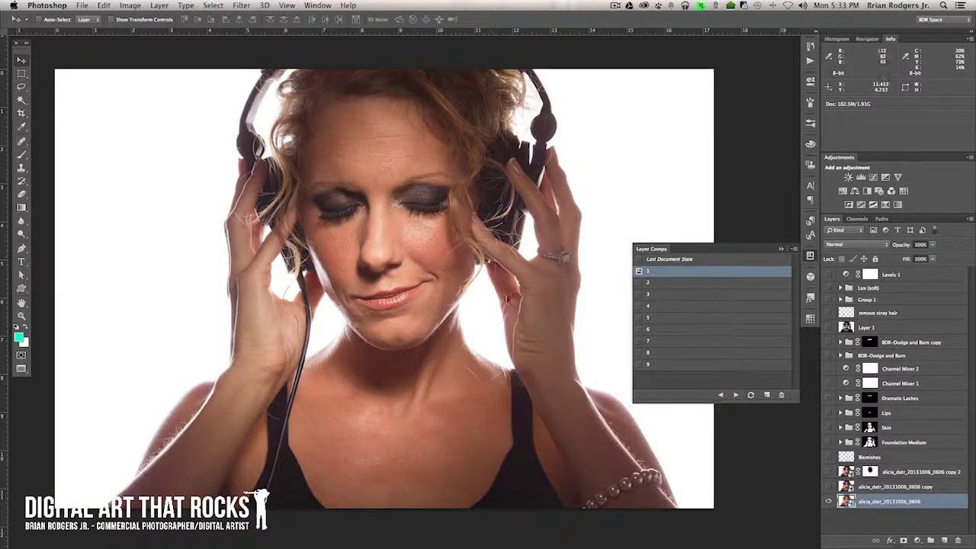
- Review the destination folder and file type options of the Layer Comps to Files script, and leave it without exporting
click(82, 5)
mouse_move(119, 250)
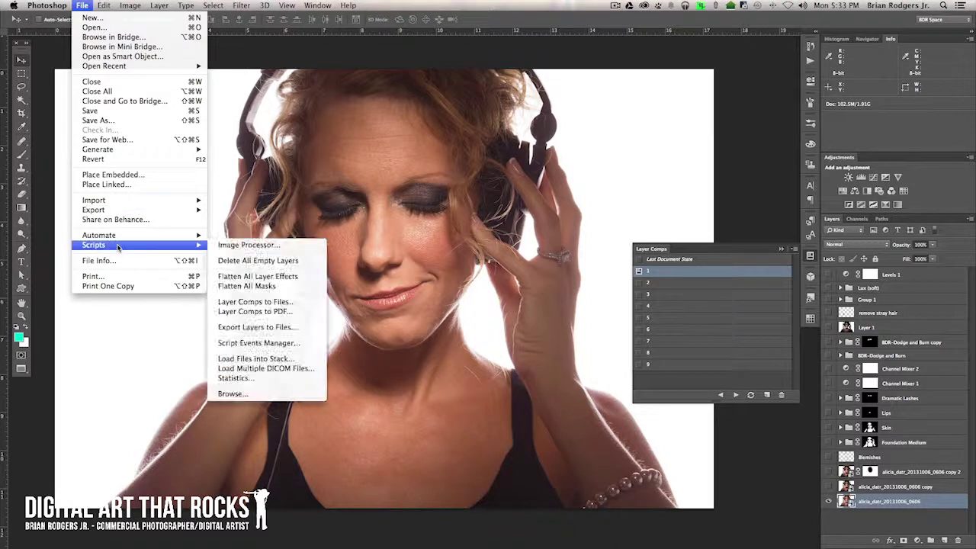
click(238, 303)
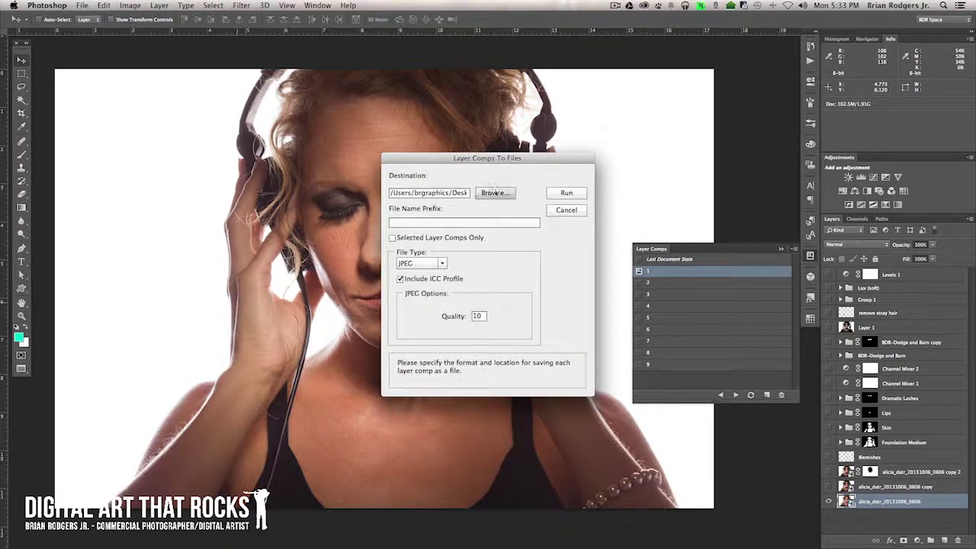
click(481, 194)
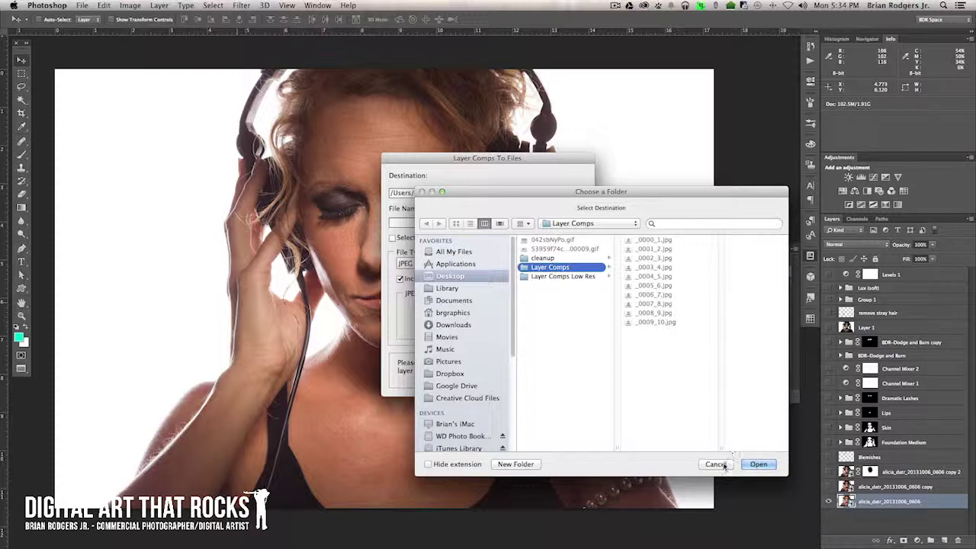
click(717, 463)
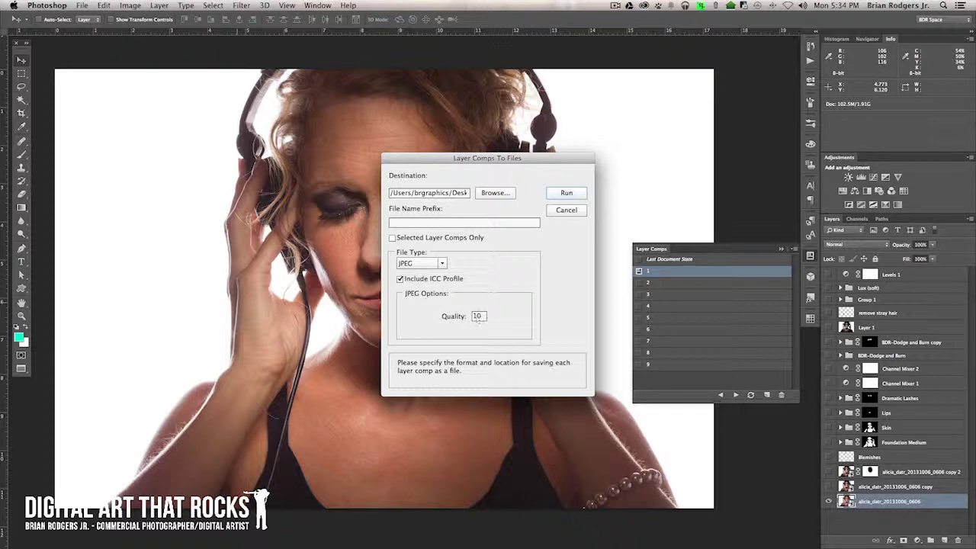
click(420, 264)
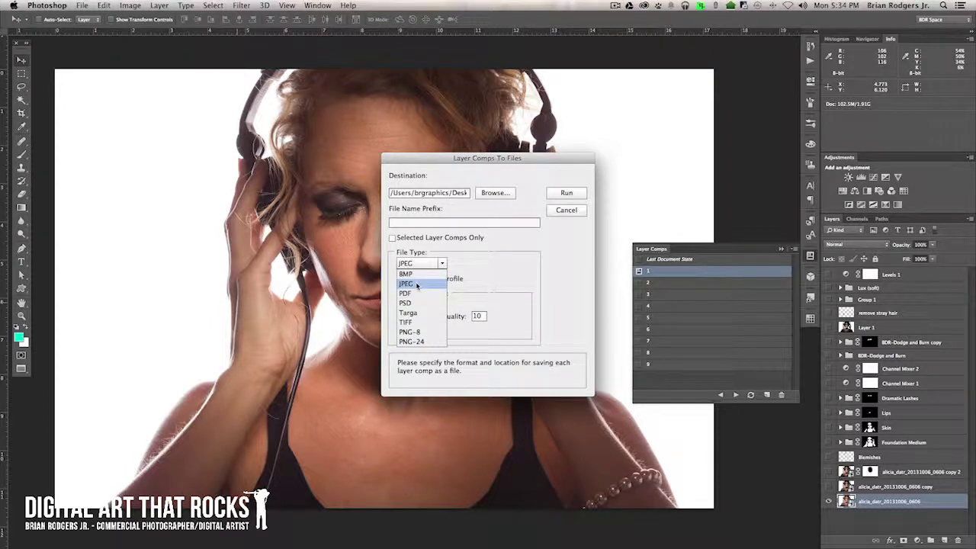
click(483, 267)
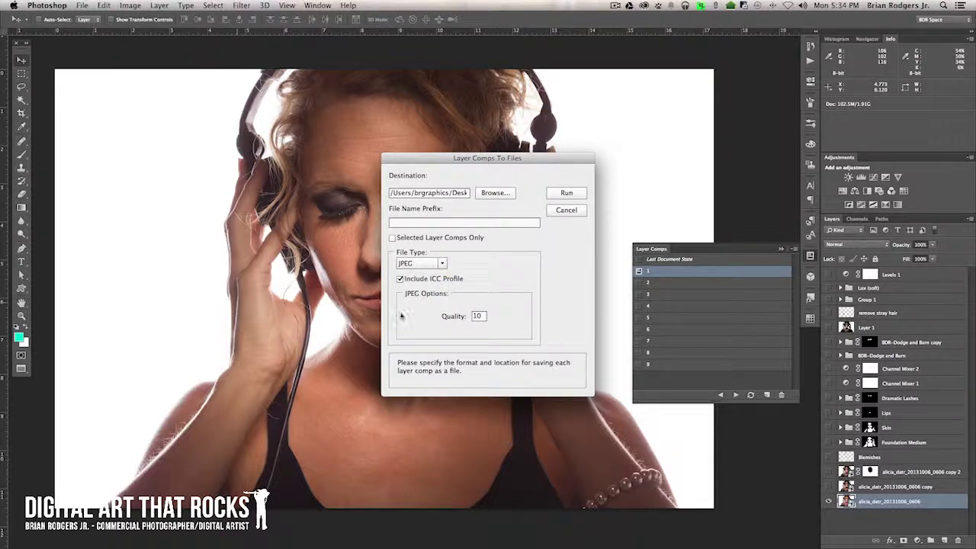
click(565, 193)
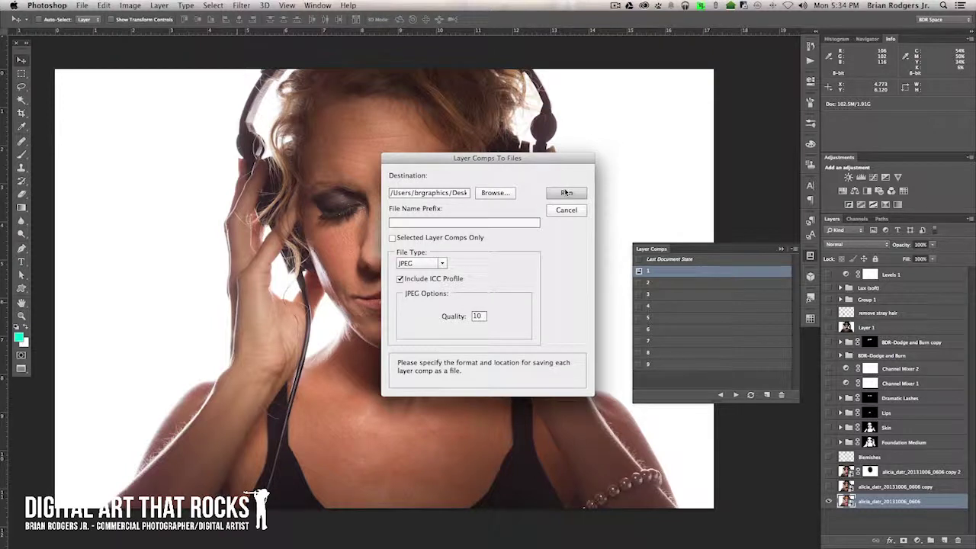
click(564, 212)
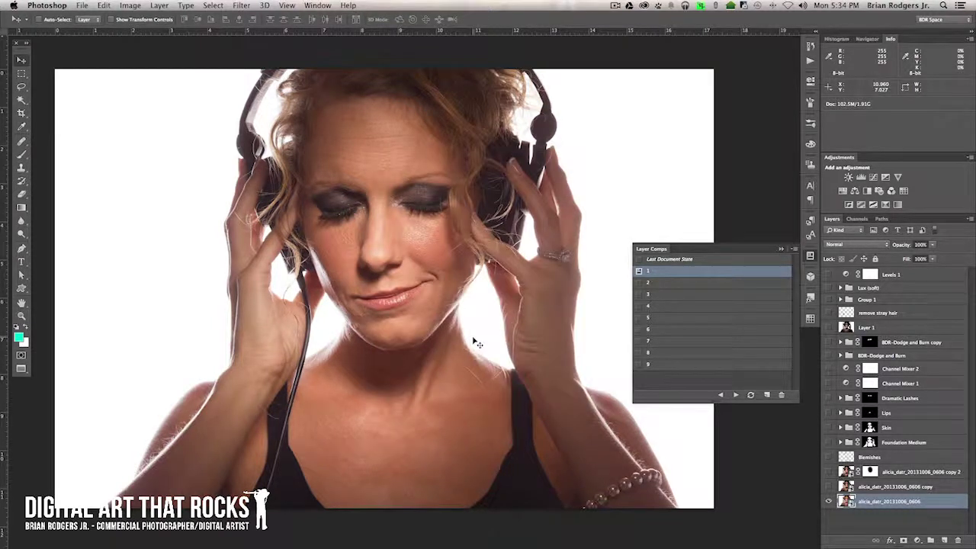
- Switch to Finder and look through the exported JPEGs in the desktop's Layer Comps folder, previewing an image at full size
key(f)
key(f)
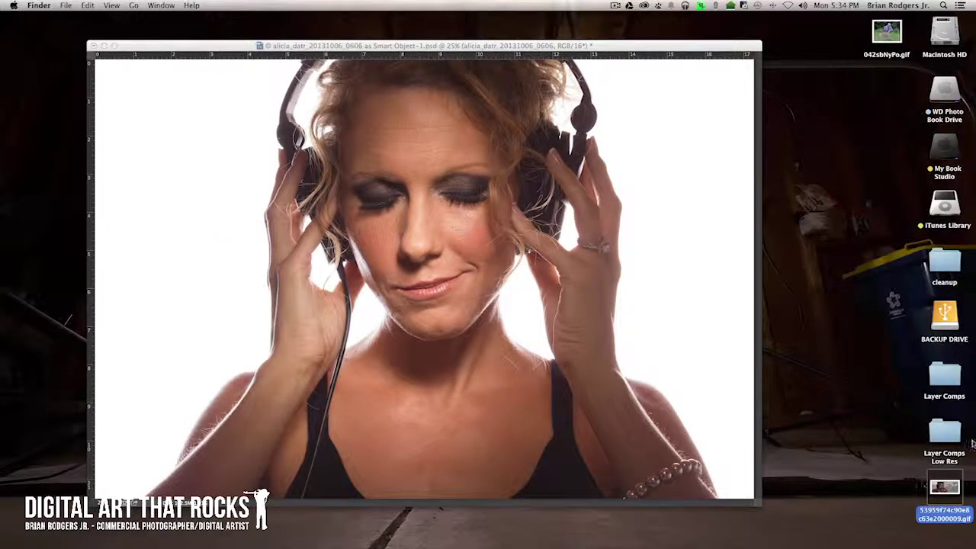
double_click(944, 380)
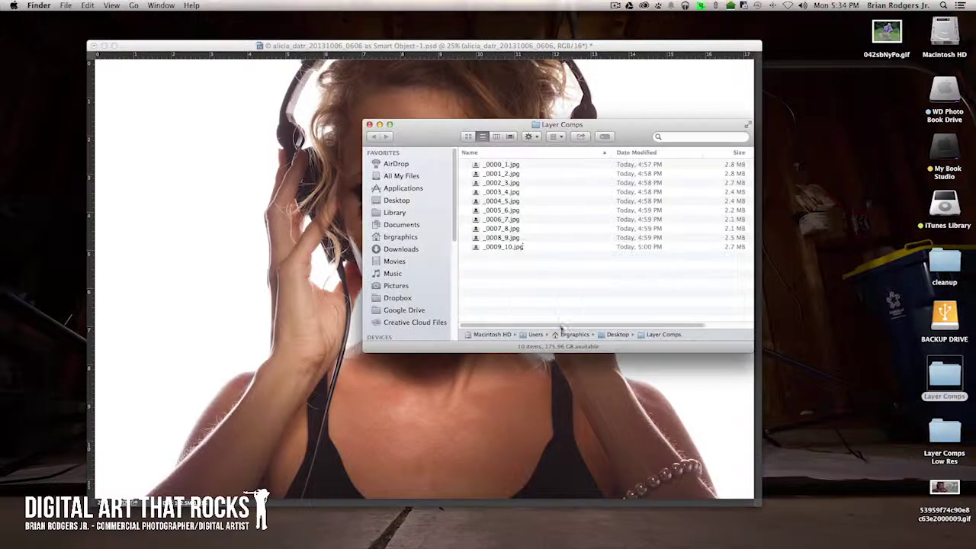
click(496, 172)
key(space)
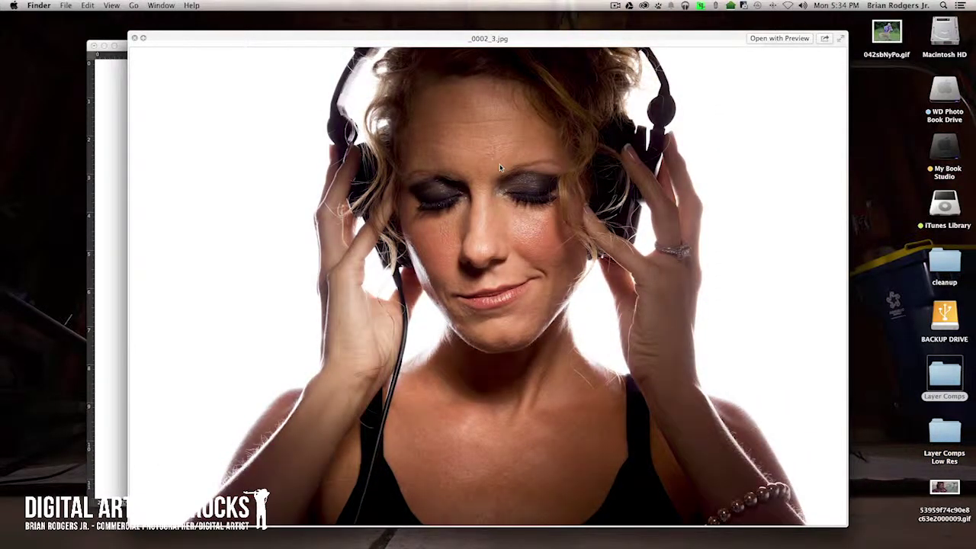
key(space)
key(Down)
key(Down)
key(Down)
key(Down)
key(Down)
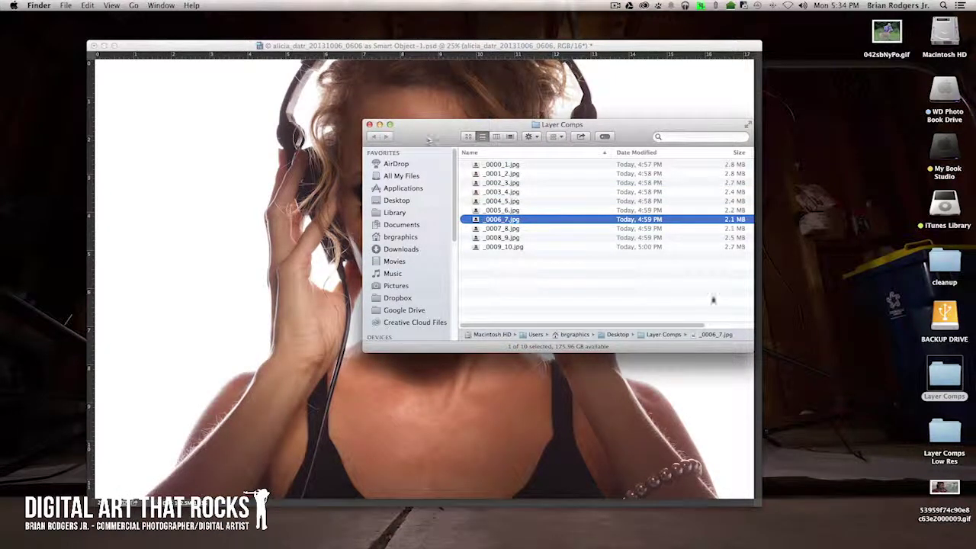
key(super+w)
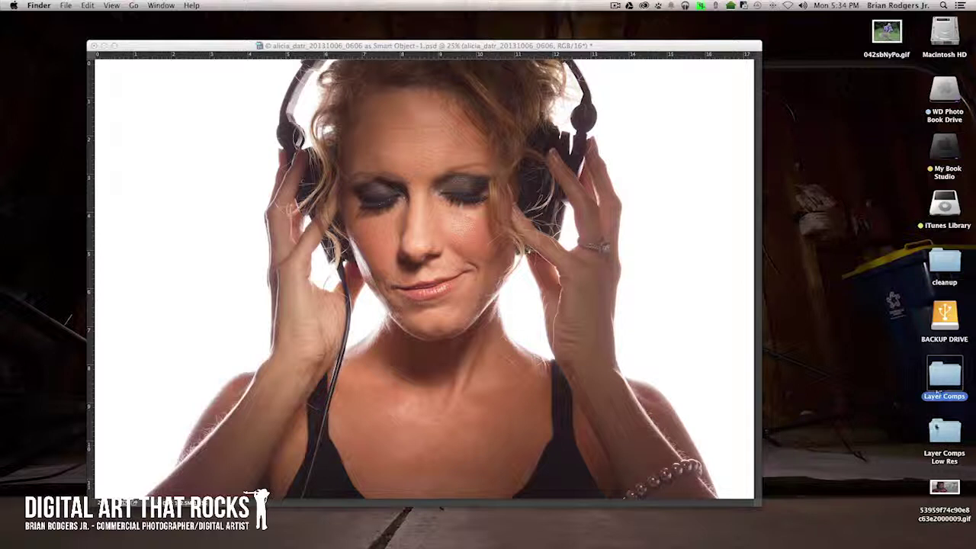
- Check the JPEGs in the desktop's Layer Comps Low Res folder and switch back to the Photoshop document
double_click(937, 433)
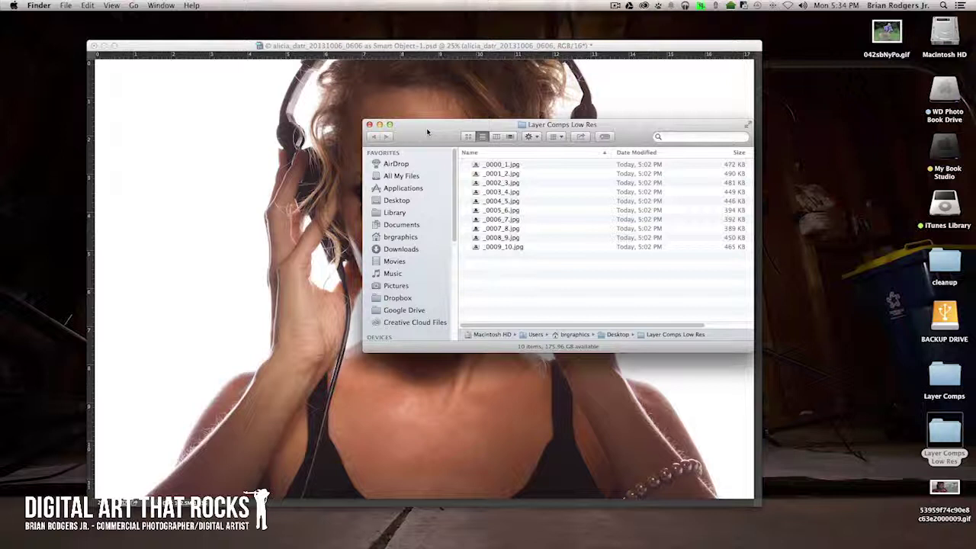
drag(426, 128, 464, 149)
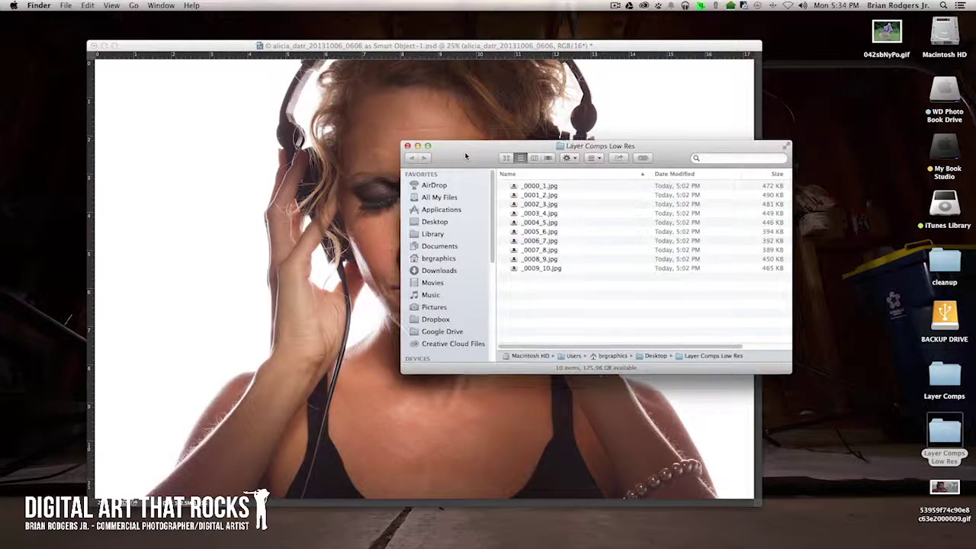
click(375, 47)
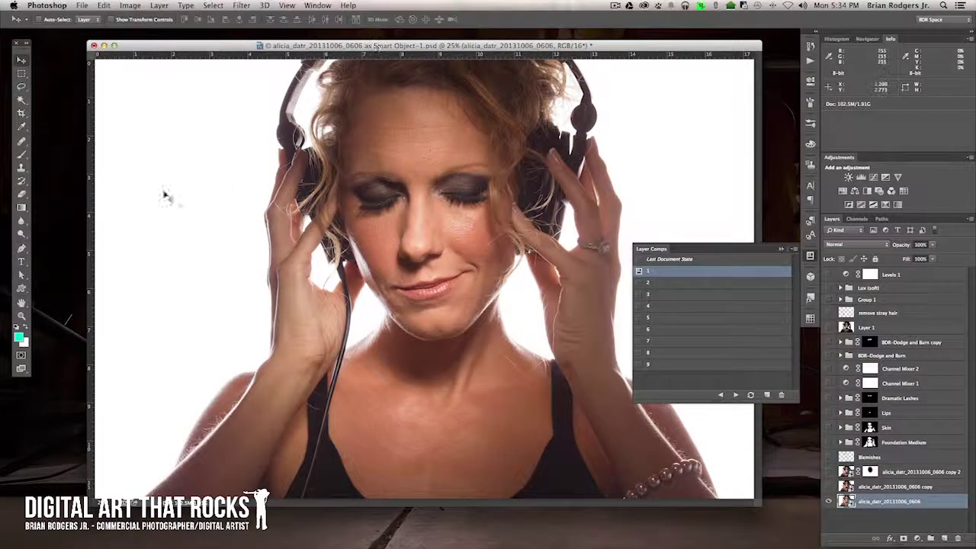
click(82, 5)
click(83, 5)
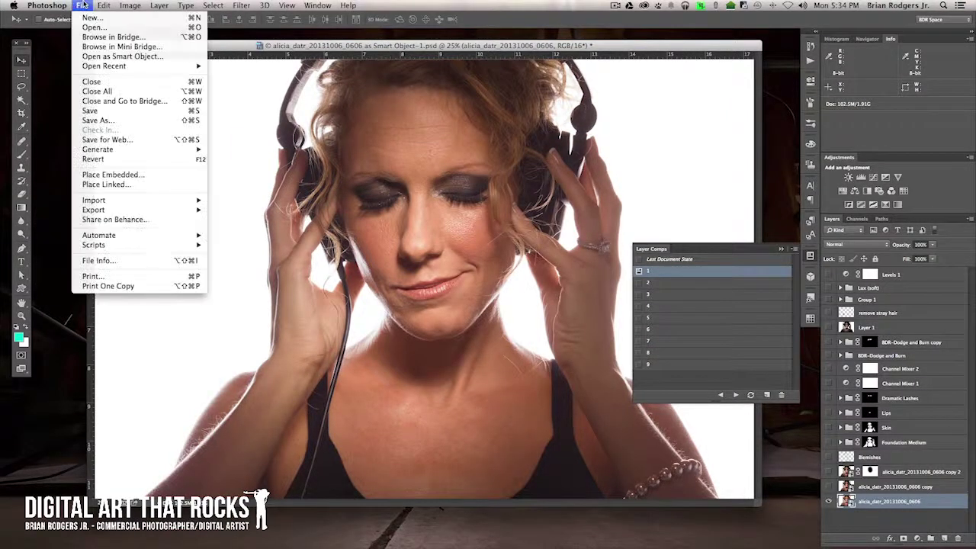
click(83, 5)
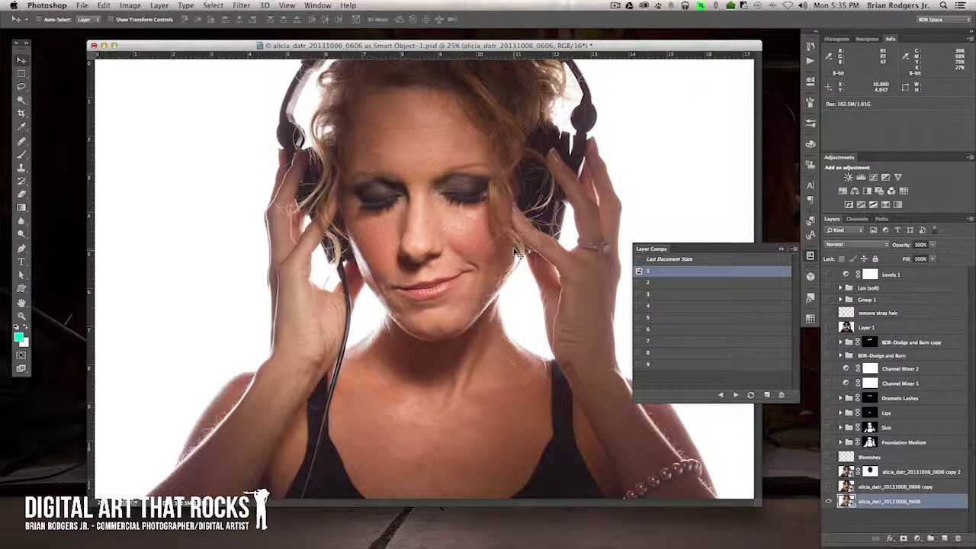
- Collapse the layer comps list and close the layered portrait document without saving its changes
click(781, 250)
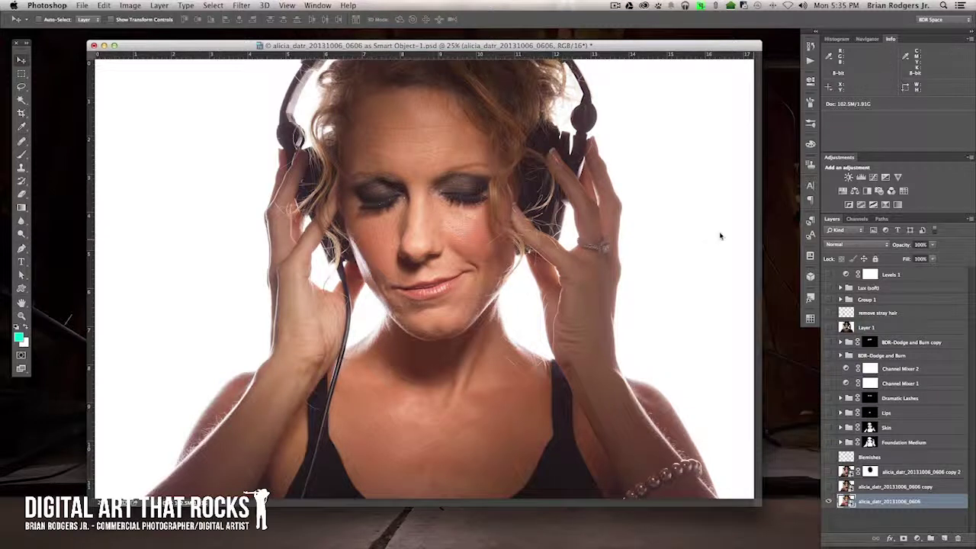
click(92, 45)
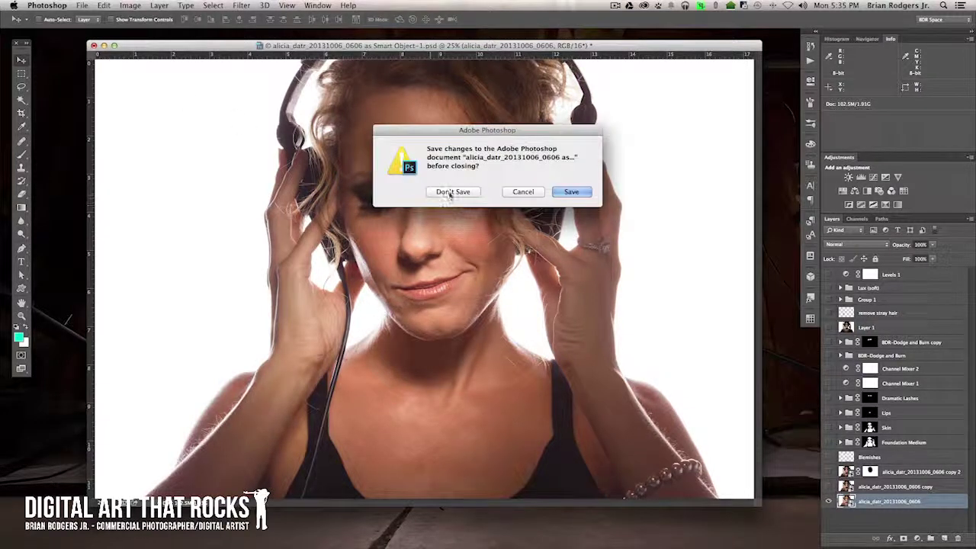
click(452, 193)
key(super+q)
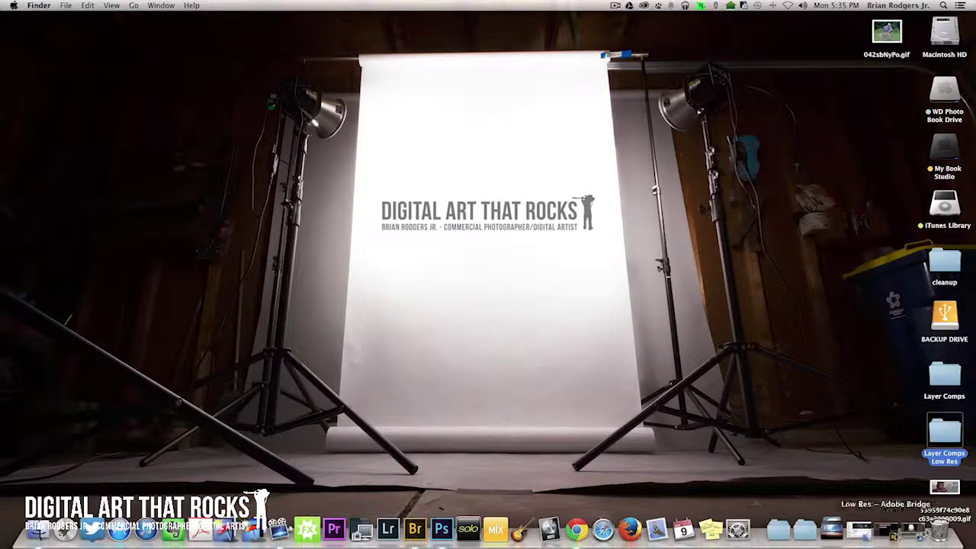
- Switch to Bridge, load the ten Low Res JPEGs from _0000_1.jpg to _0009_10.jpg into Photoshop layers, and show the stacked document full screen
click(888, 534)
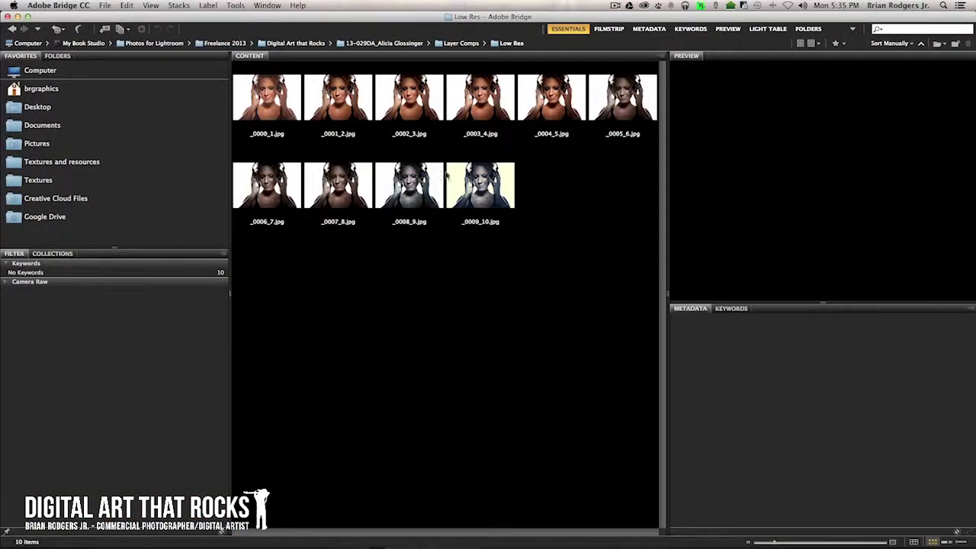
click(265, 108)
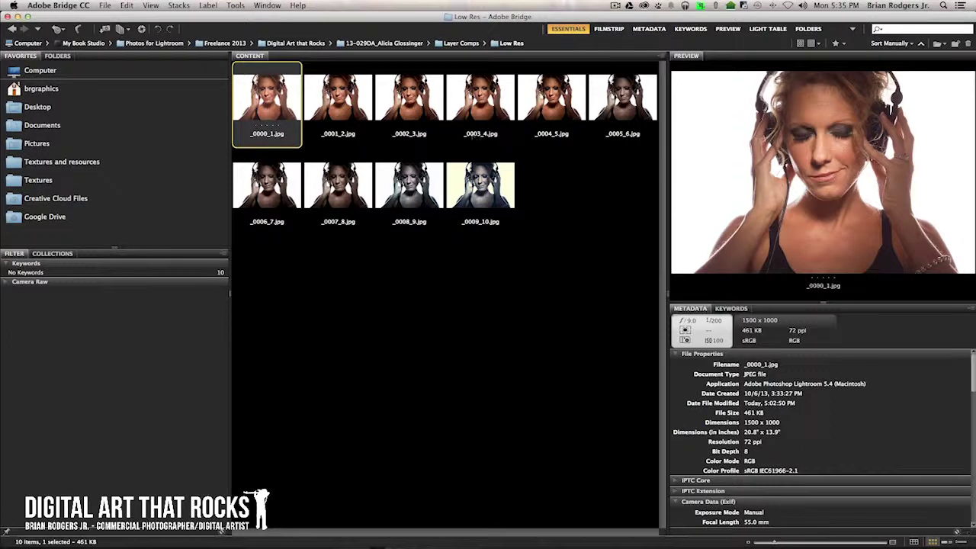
shift+click(492, 195)
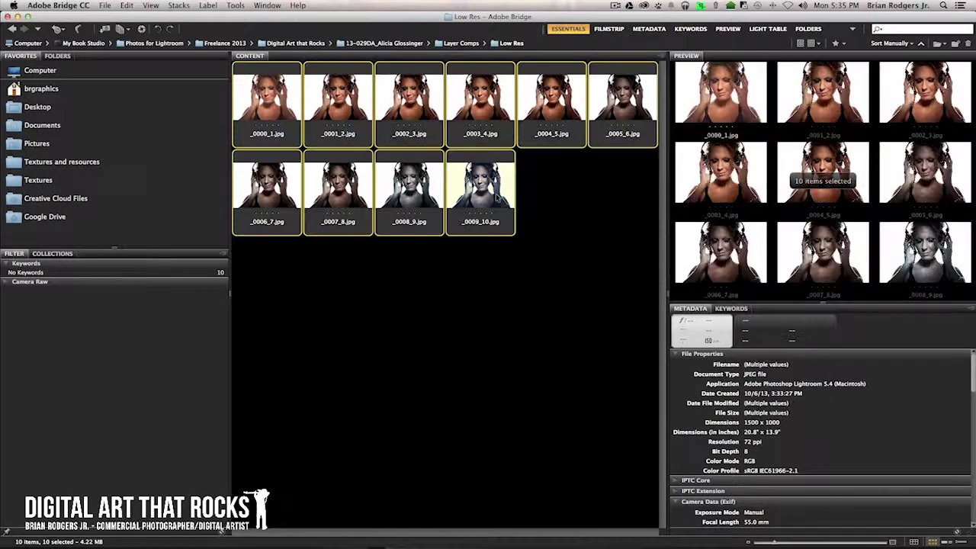
click(236, 7)
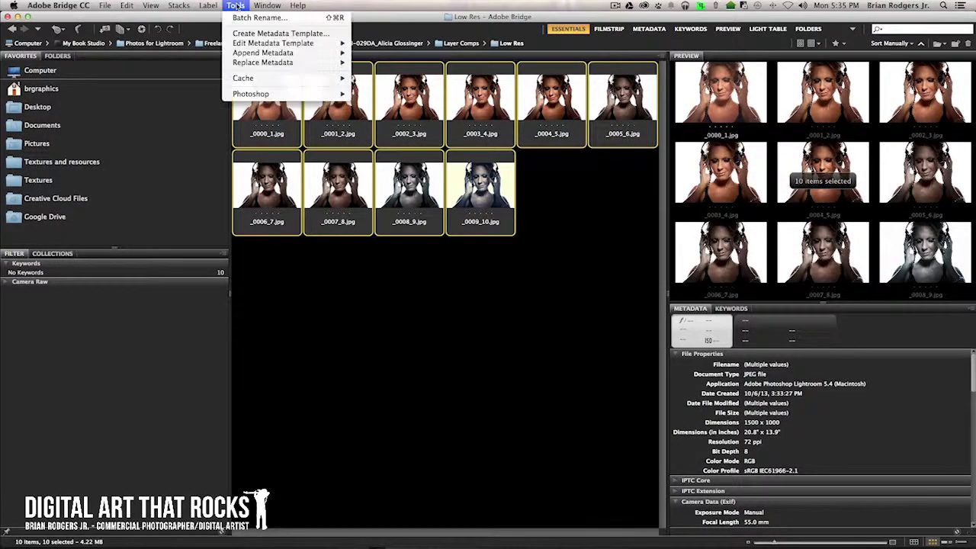
mouse_move(253, 95)
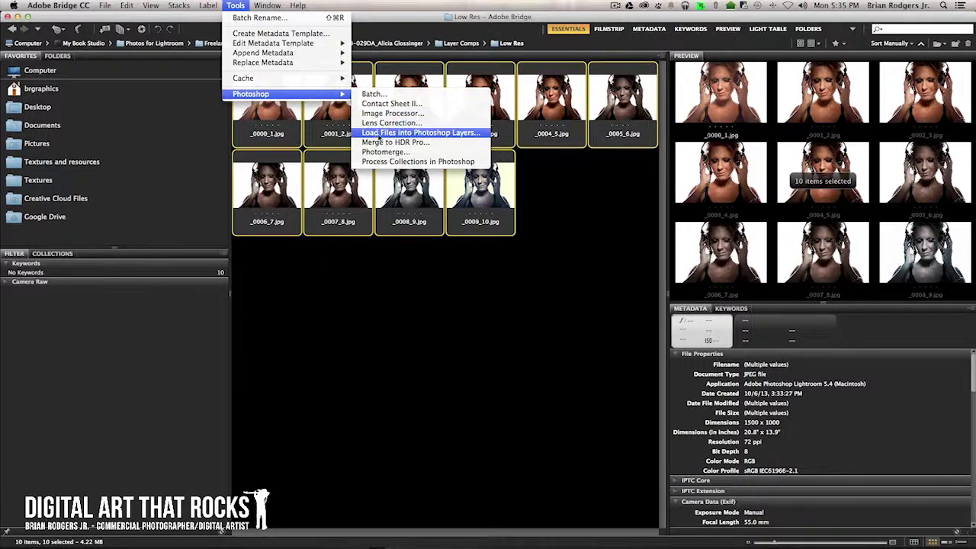
click(417, 135)
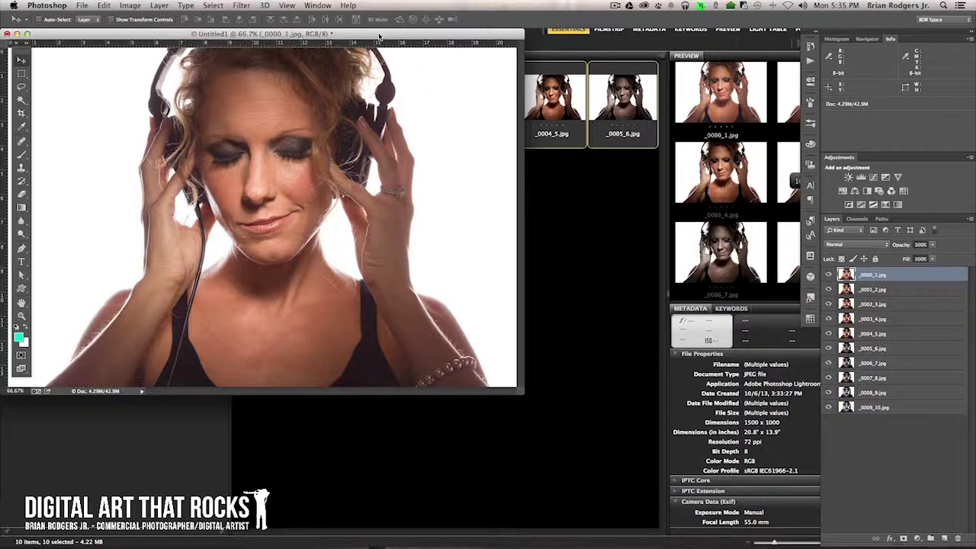
key(f)
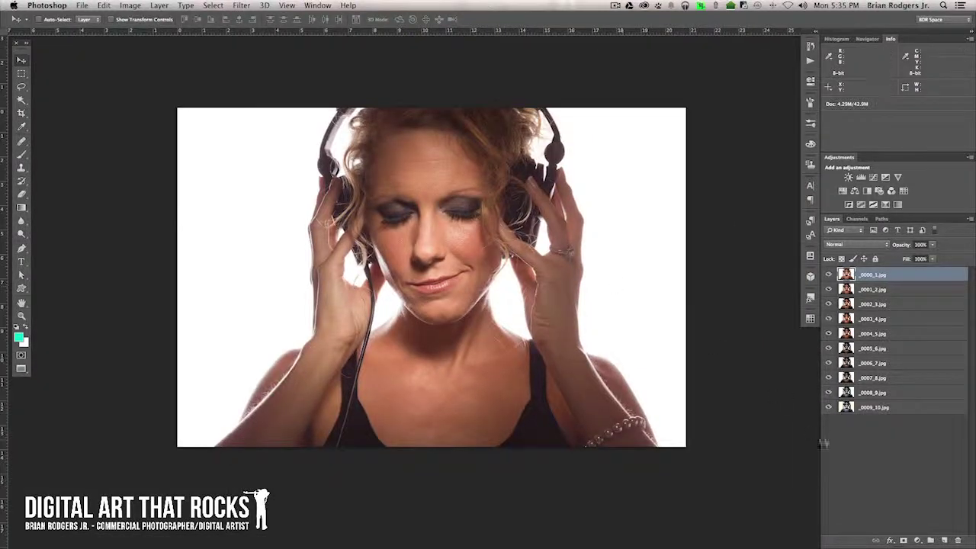
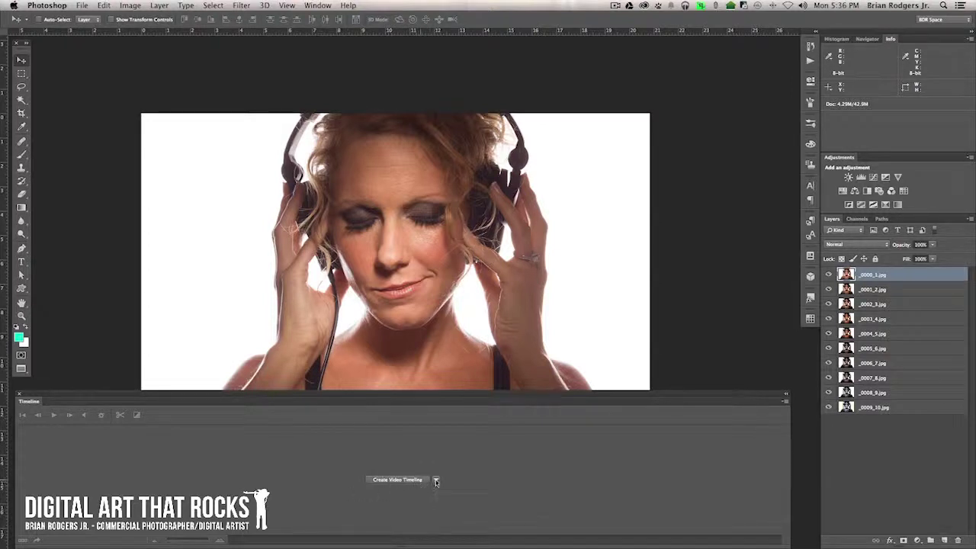
- Create a frame animation for the stacked document and move the timeline up over the lower part of the image
click(436, 482)
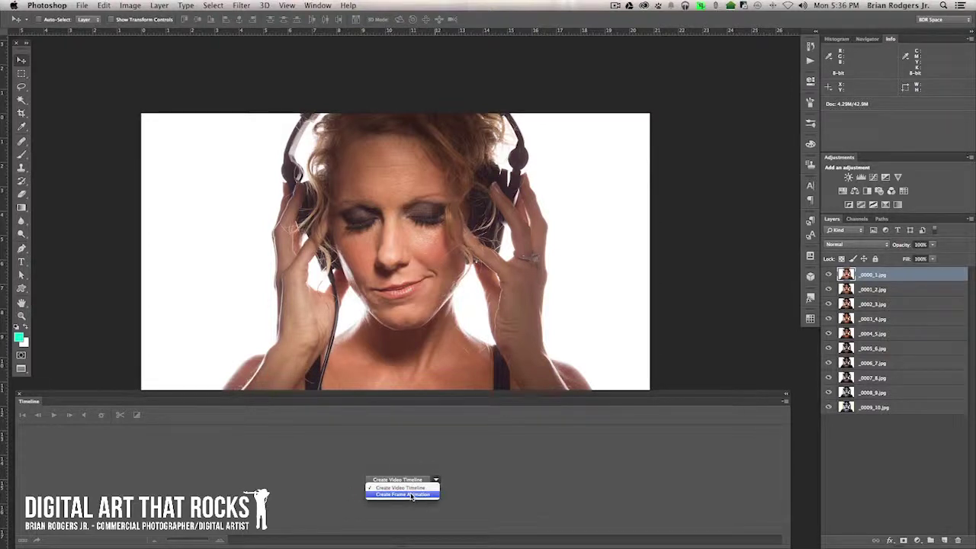
click(411, 495)
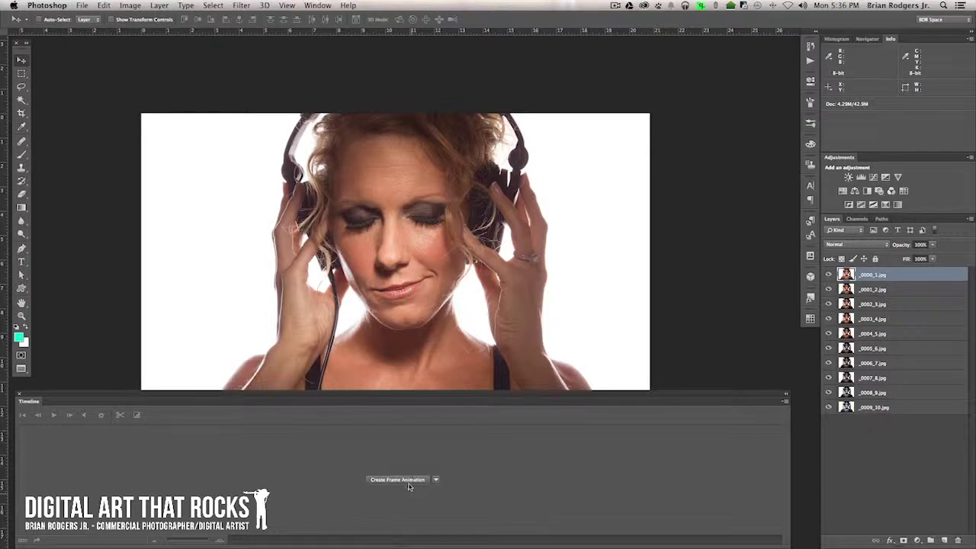
click(436, 480)
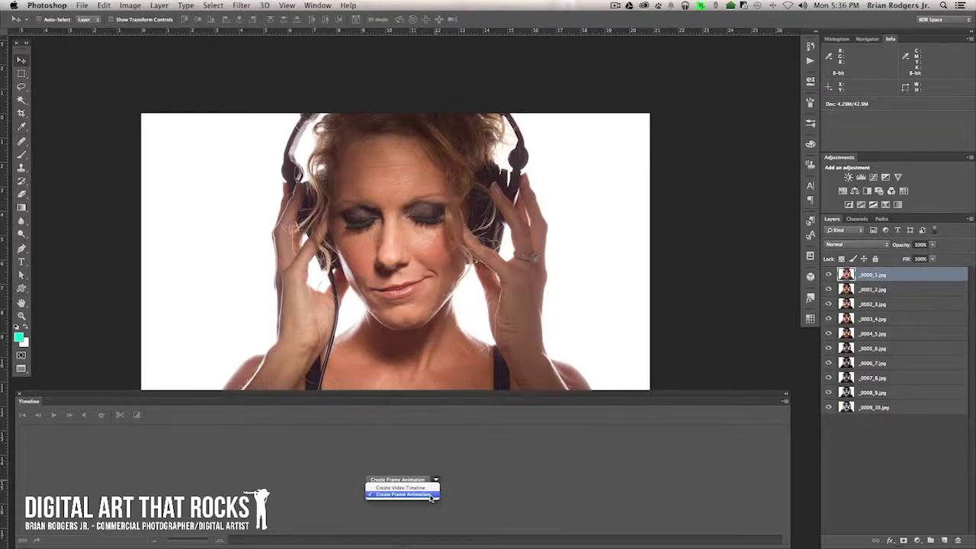
click(432, 495)
click(407, 481)
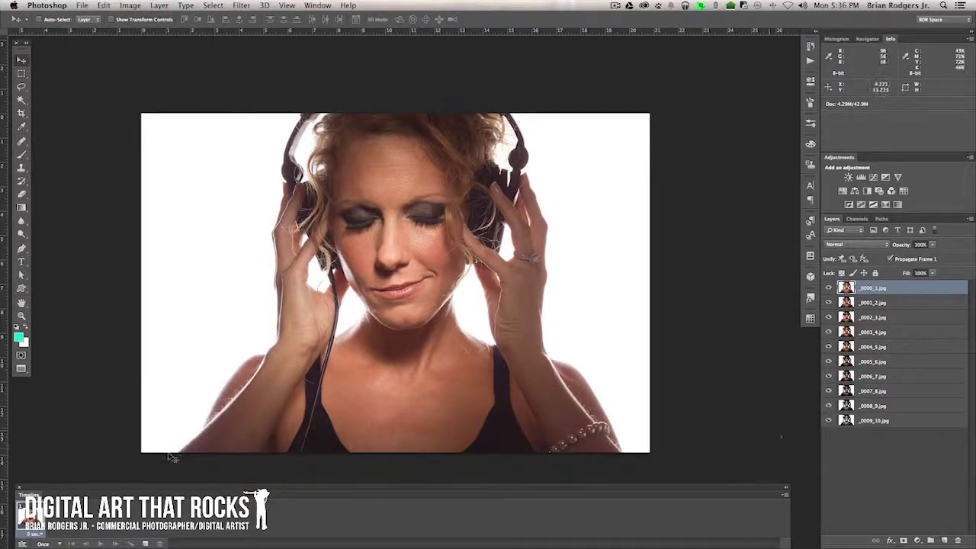
drag(151, 489, 145, 449)
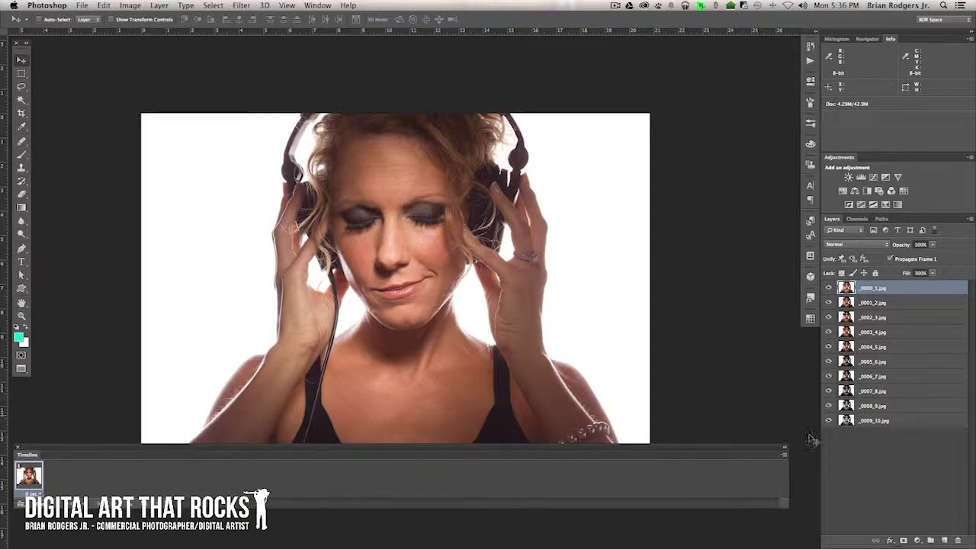
- Make animation frames from all ten image layers, then reposition and slightly widen the timeline
shift+click(921, 421)
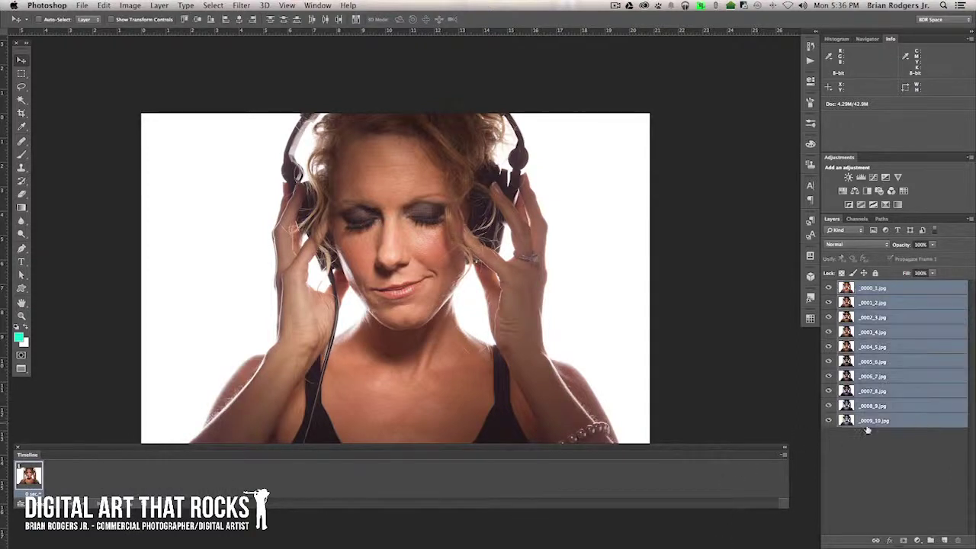
click(783, 454)
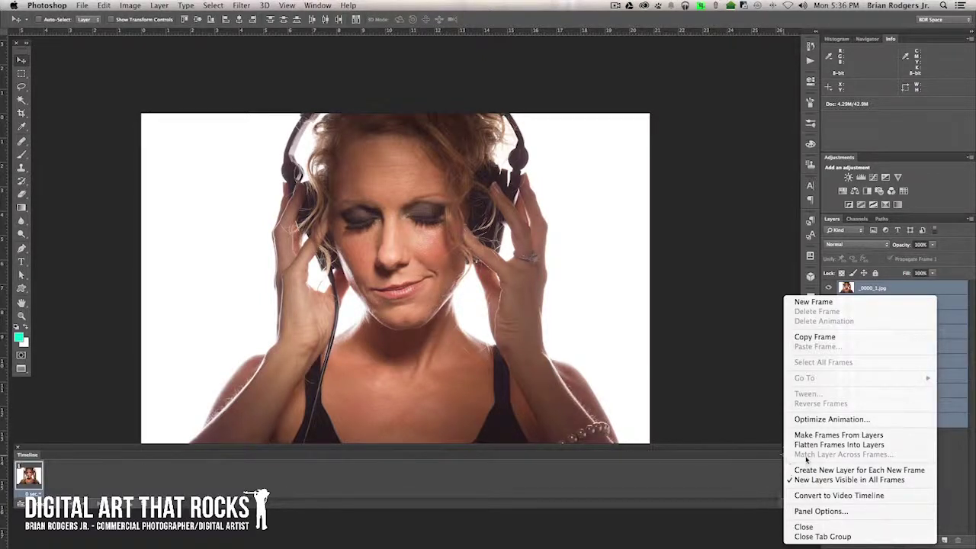
click(838, 434)
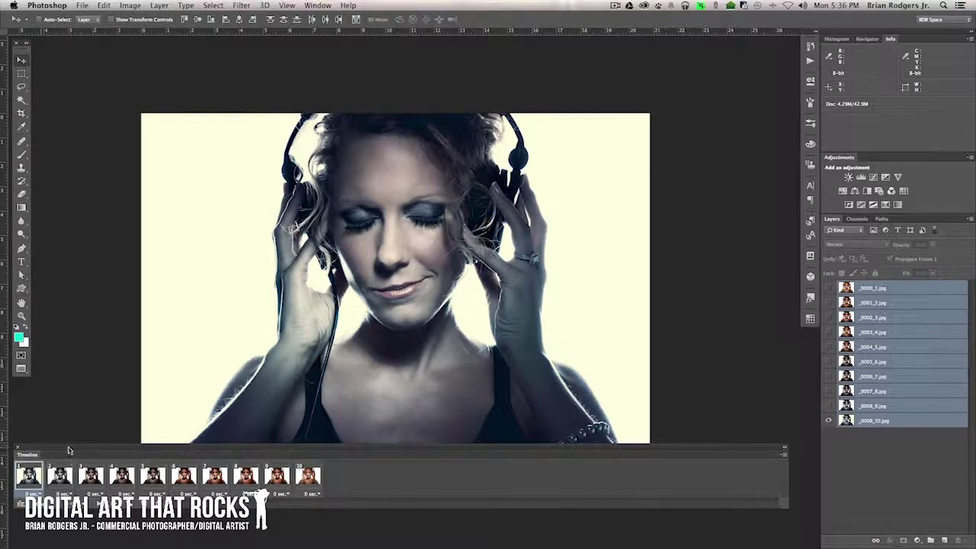
drag(69, 449, 70, 418)
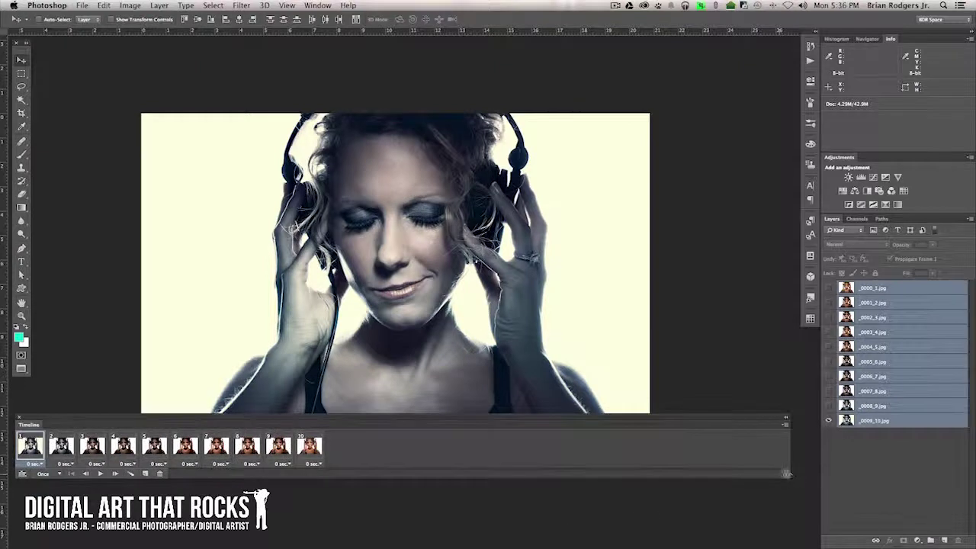
drag(792, 485, 802, 485)
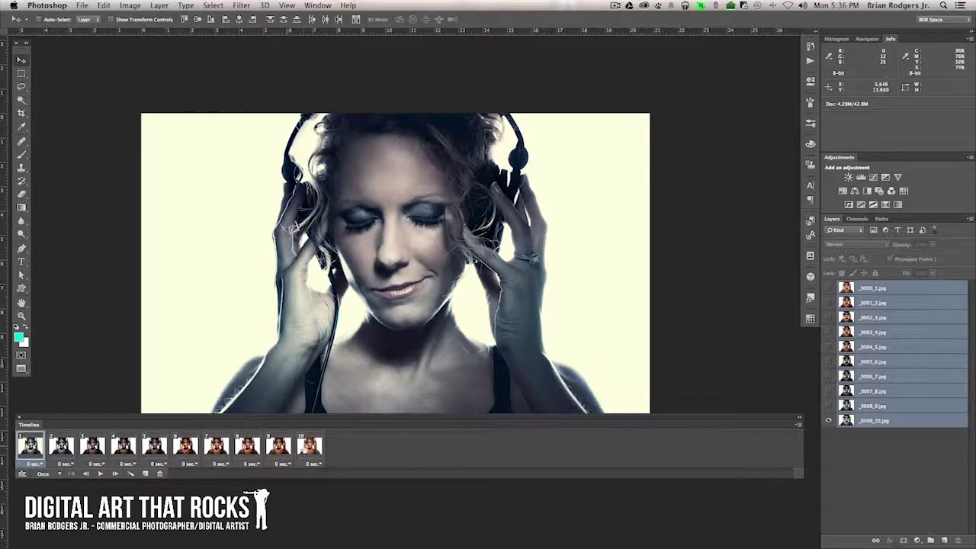
- Reverse the order of all ten animation frames so the sequence starts with the unretouched portrait
shift+click(311, 447)
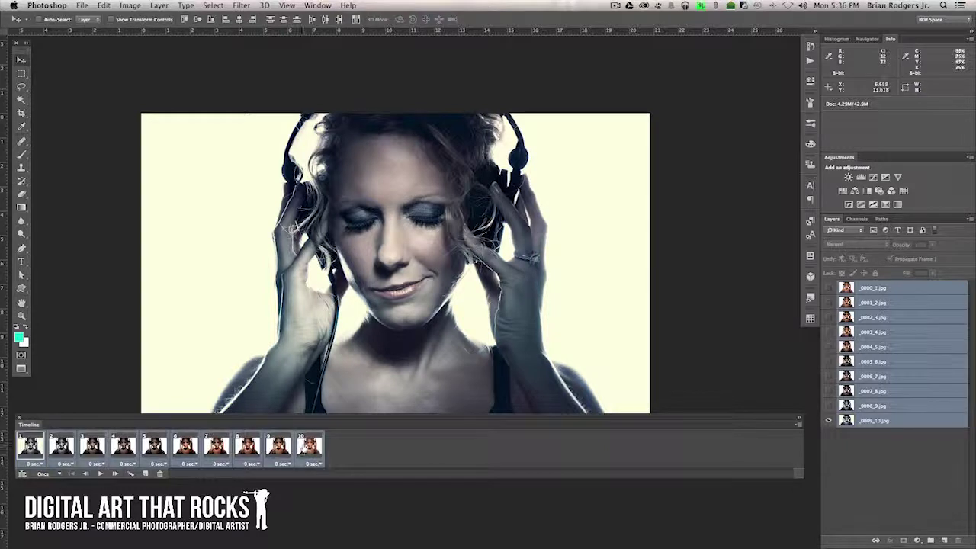
click(798, 419)
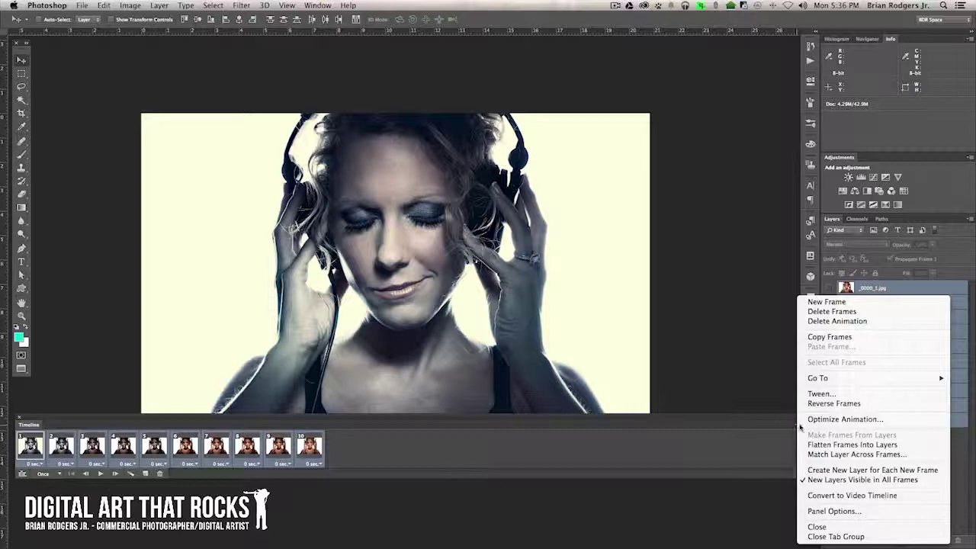
click(791, 424)
click(792, 424)
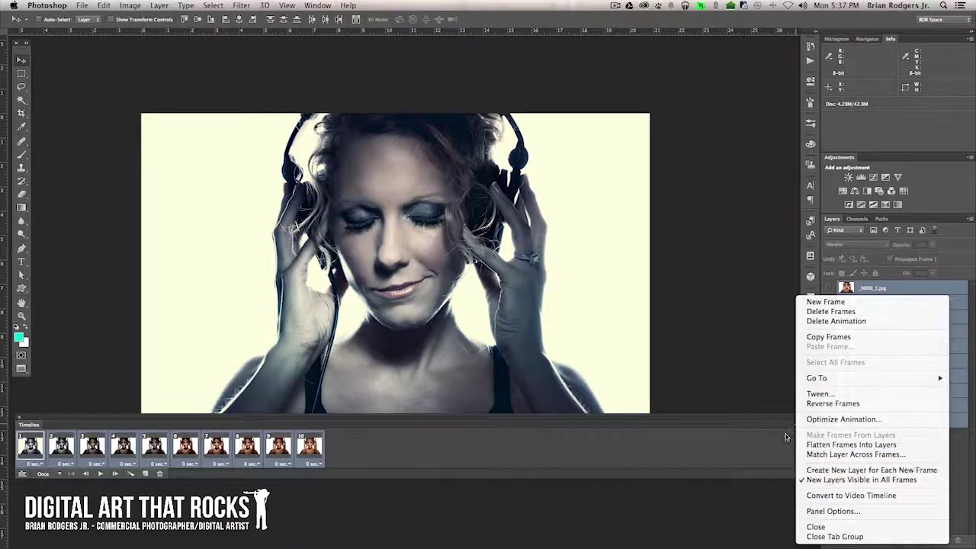
click(480, 446)
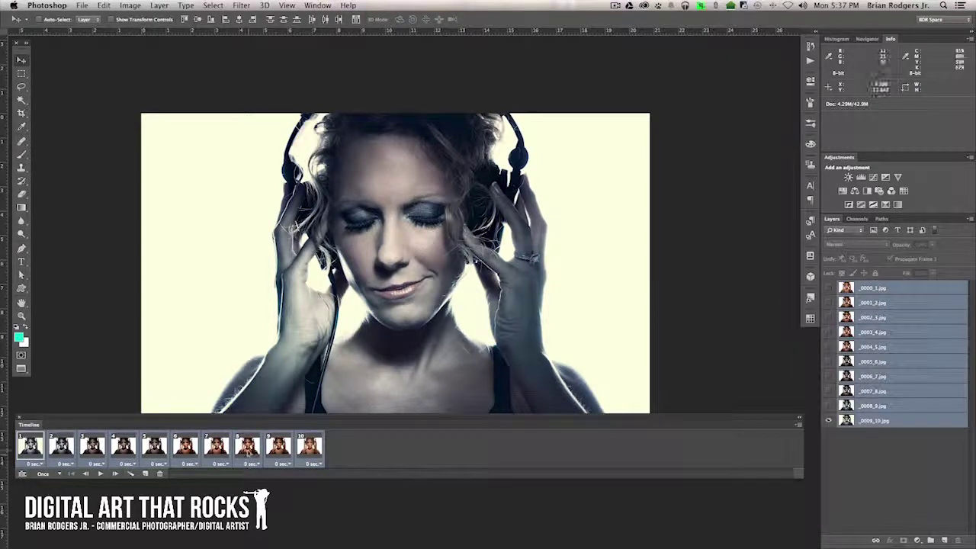
right_click(249, 456)
click(802, 428)
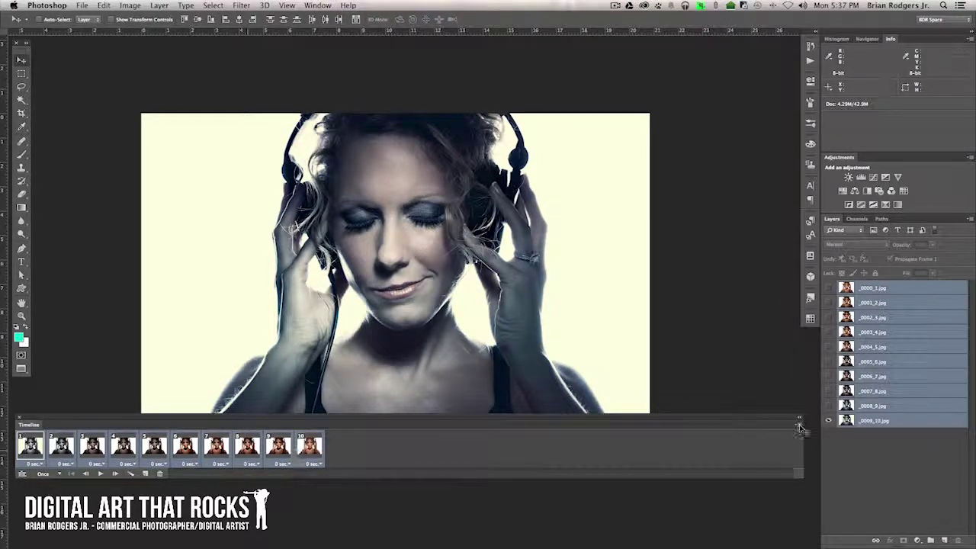
click(798, 424)
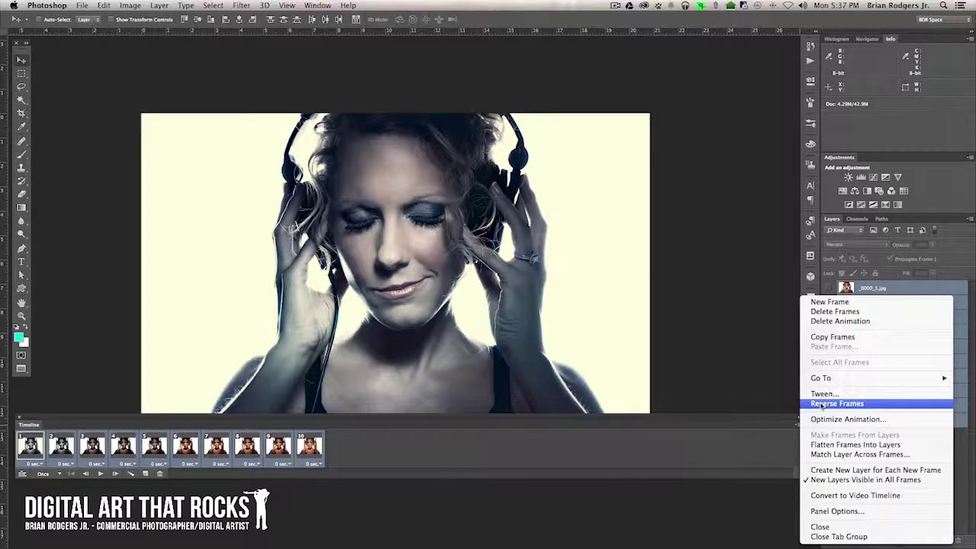
click(821, 405)
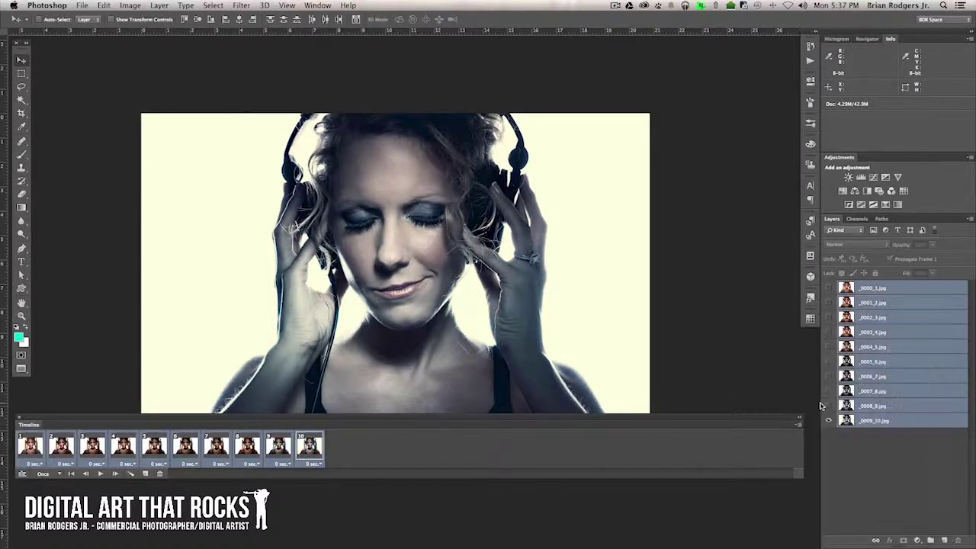
- Set the delay of all animation frames to 0.5 seconds and that of the tenth frame to 2 seconds
click(40, 463)
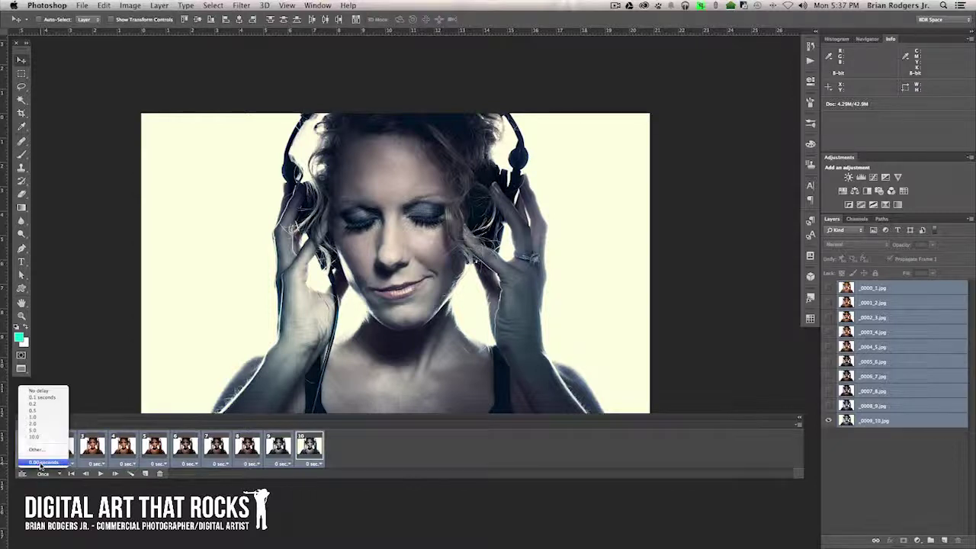
click(42, 412)
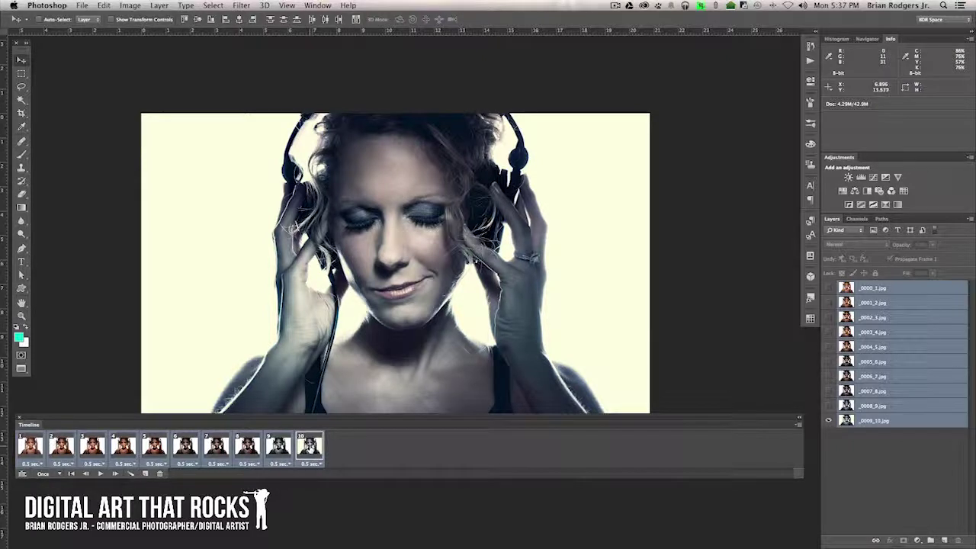
click(318, 467)
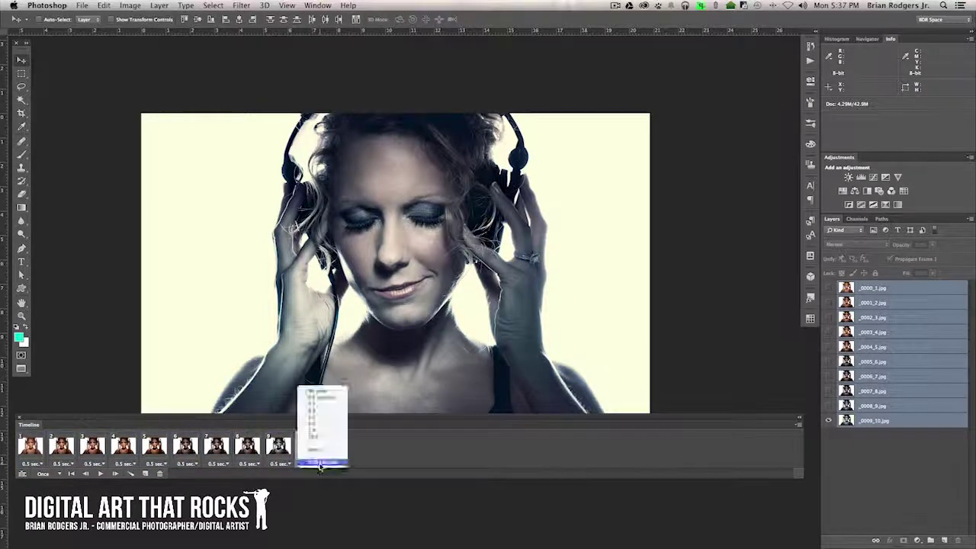
click(321, 424)
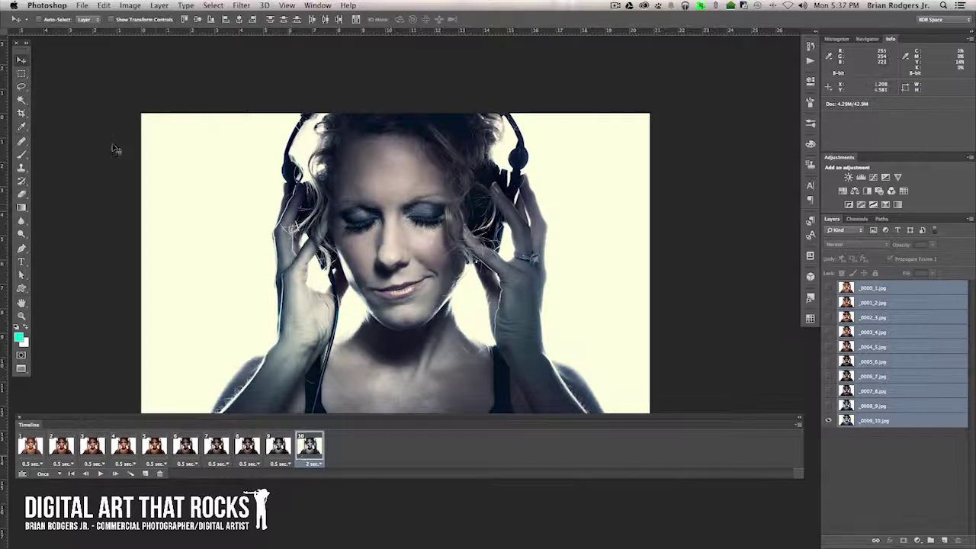
- Open the ten-frame animation for web export with GIF as the file format
click(82, 5)
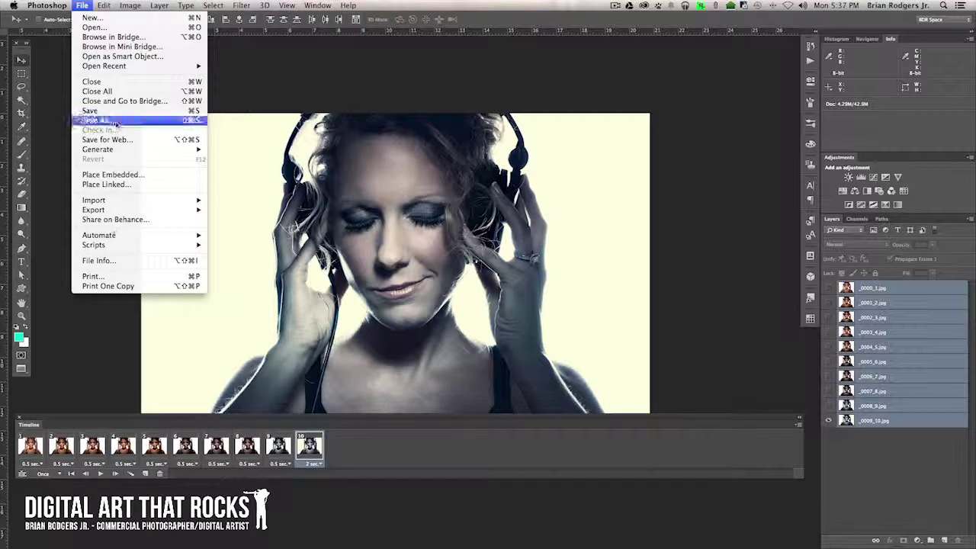
click(116, 140)
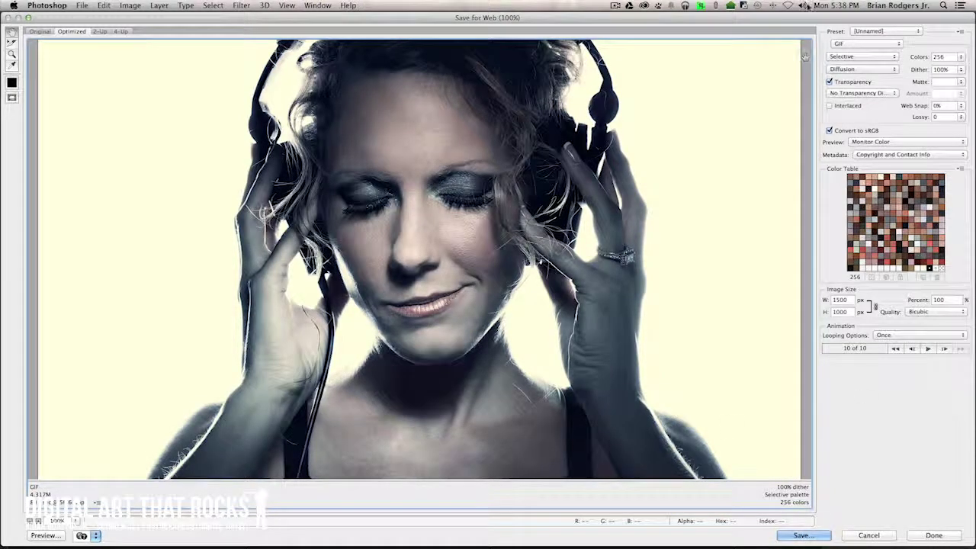
click(900, 44)
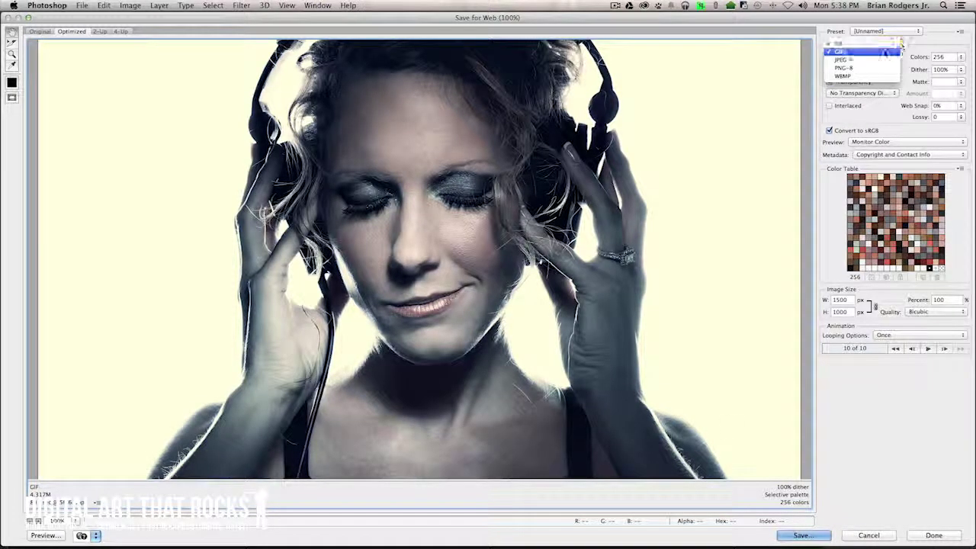
click(857, 45)
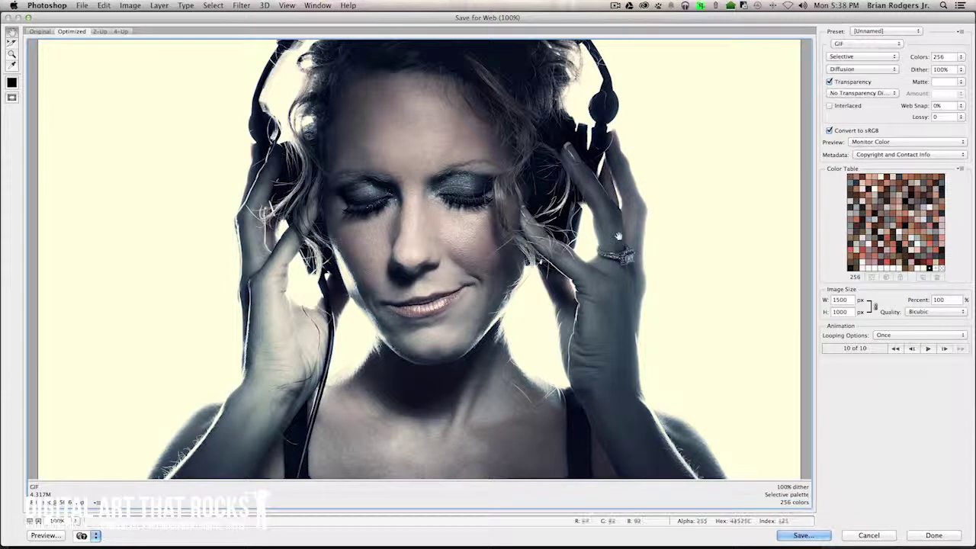
- Examine the GIF dithering methods, color reduction algorithms and the commands for saving or optimizing the export settings
click(865, 69)
click(908, 50)
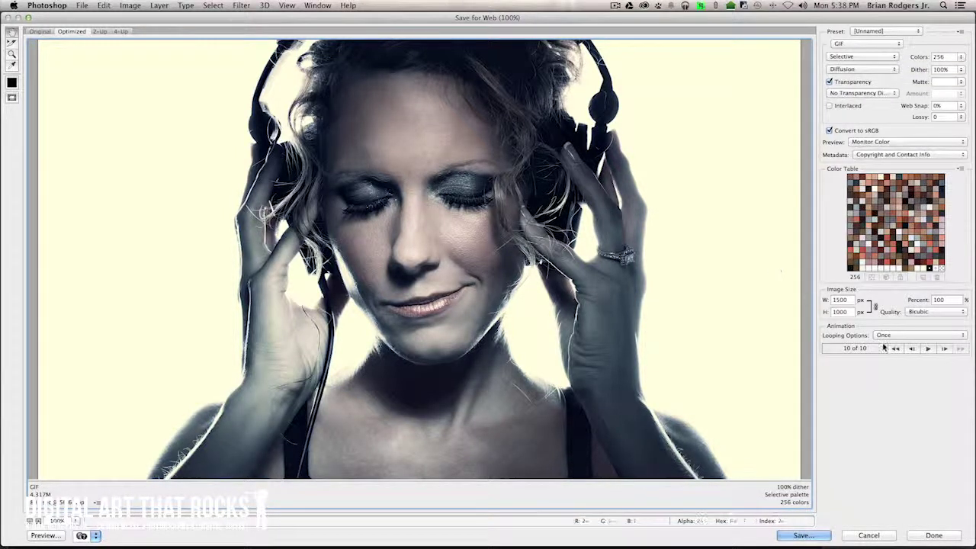
click(886, 70)
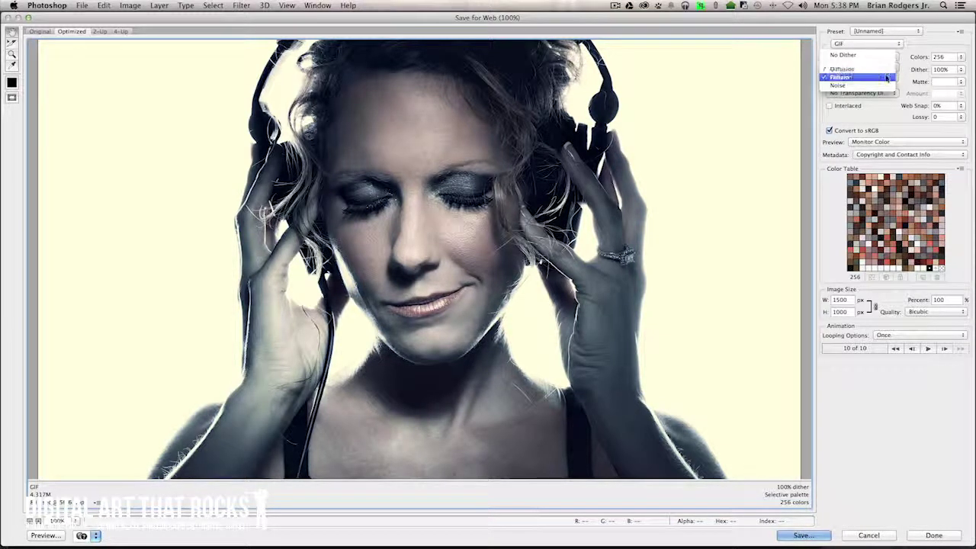
click(877, 71)
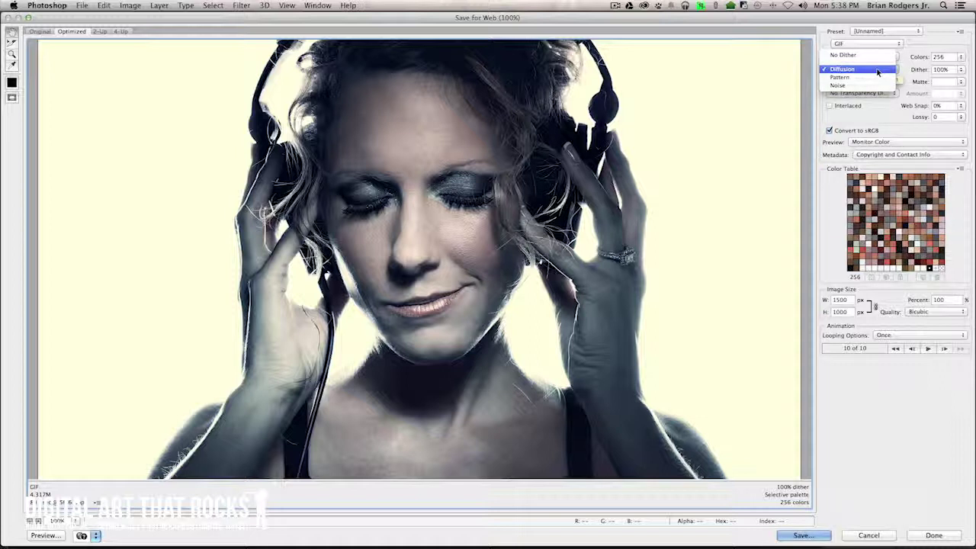
click(876, 69)
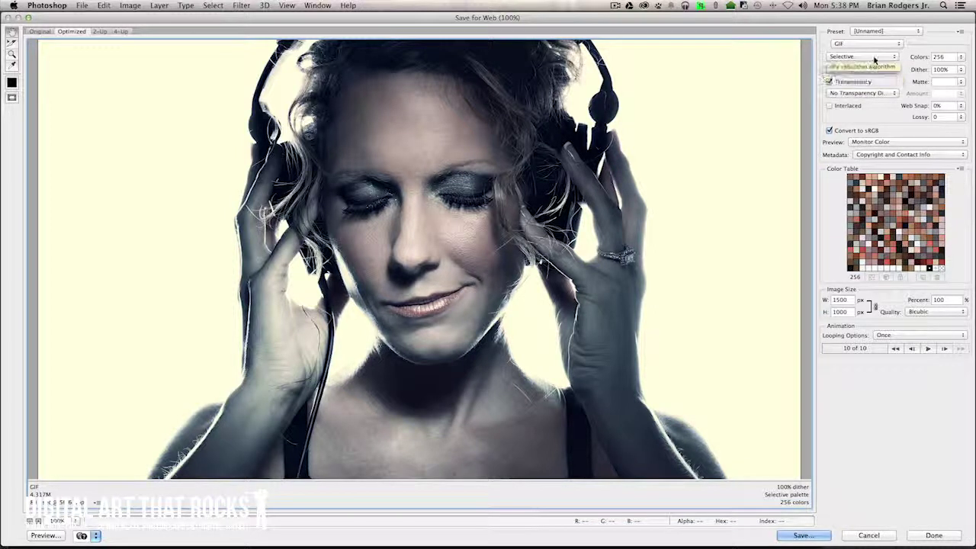
click(876, 58)
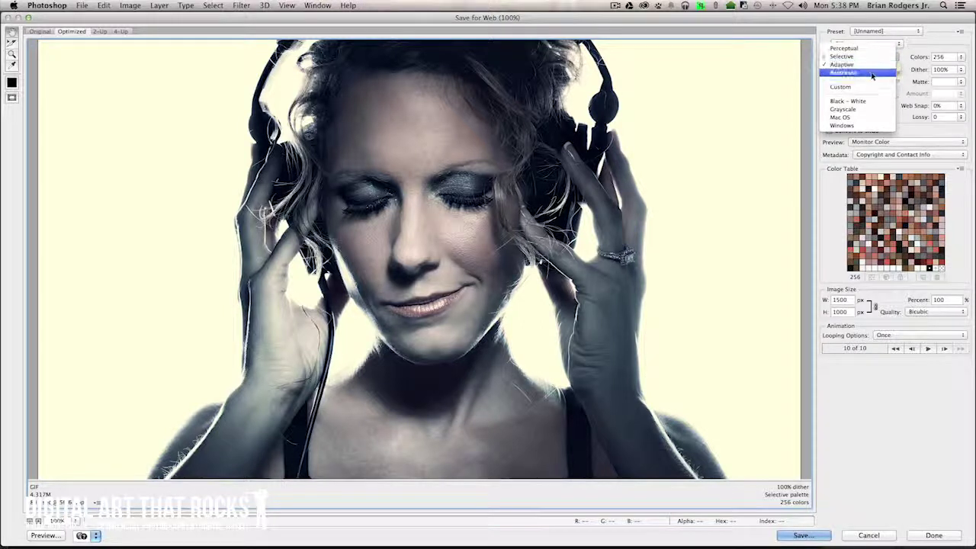
click(886, 64)
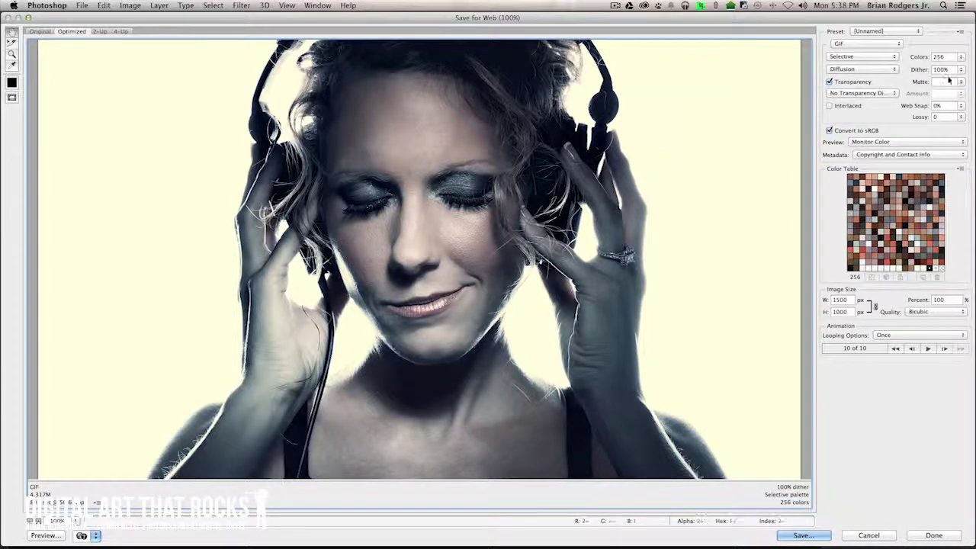
click(960, 32)
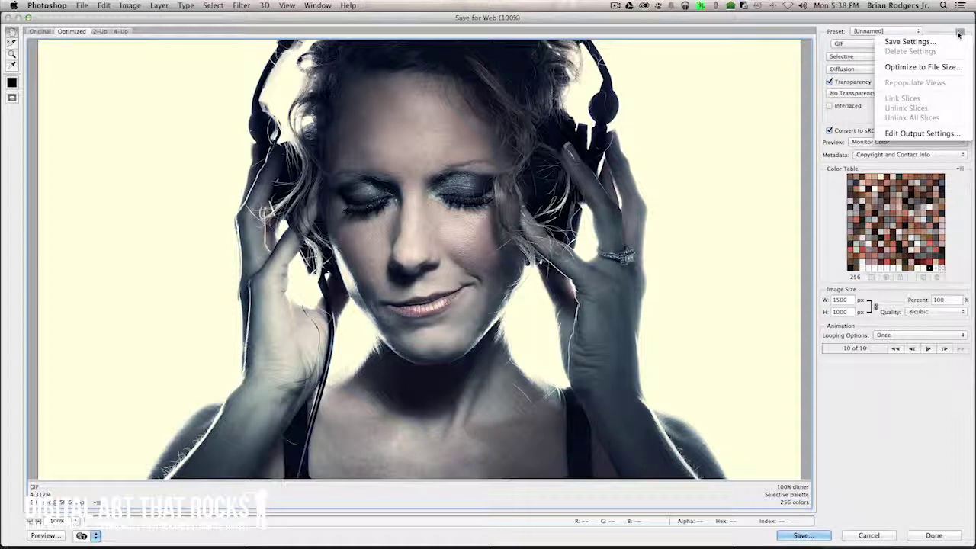
click(935, 40)
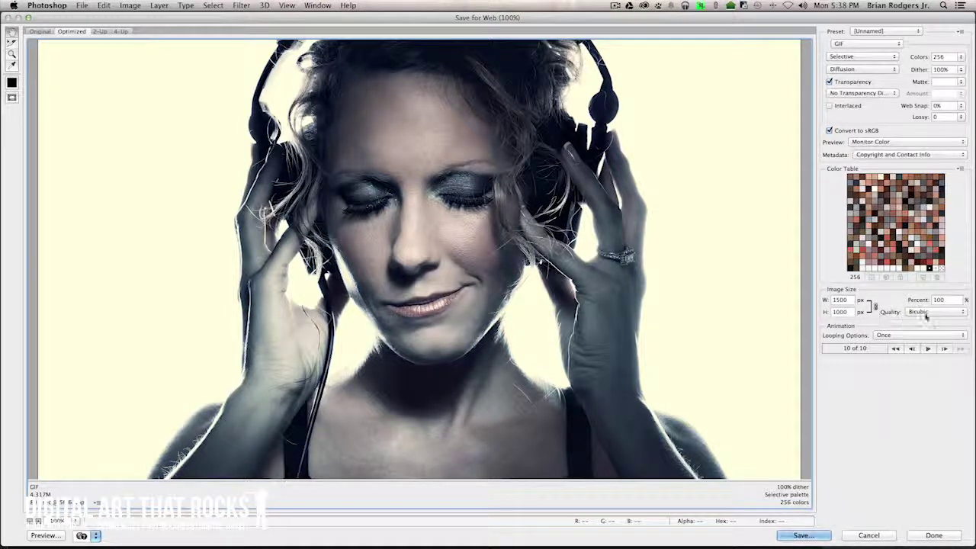
- Resize the exported GIF proportionally to 900 px wide with Bicubic resampling quality
double_click(850, 299)
text(800)
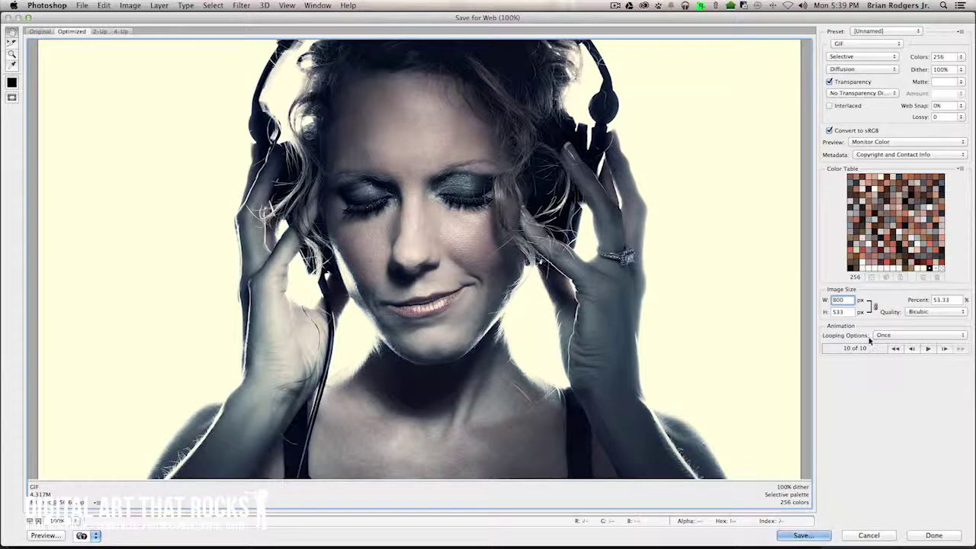
click(815, 299)
text(900)
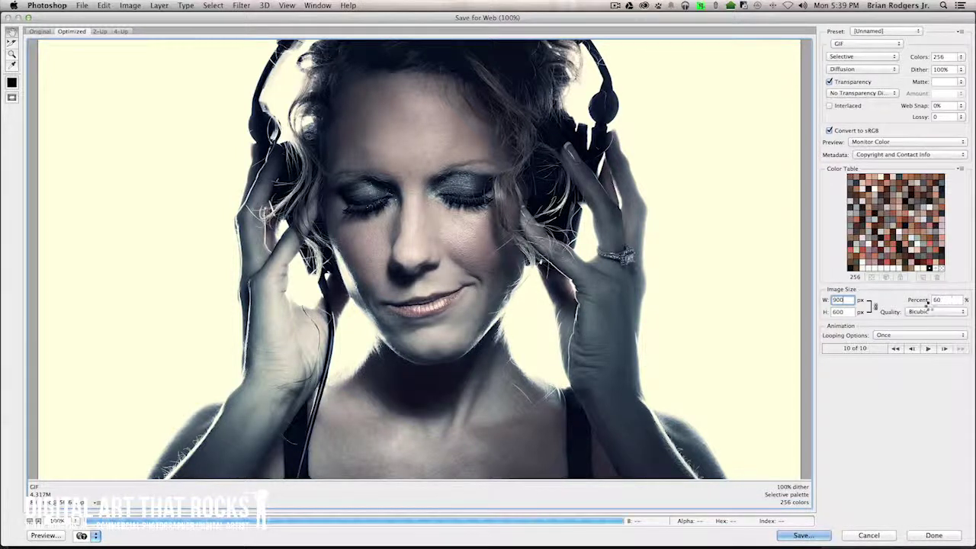
click(927, 302)
click(924, 313)
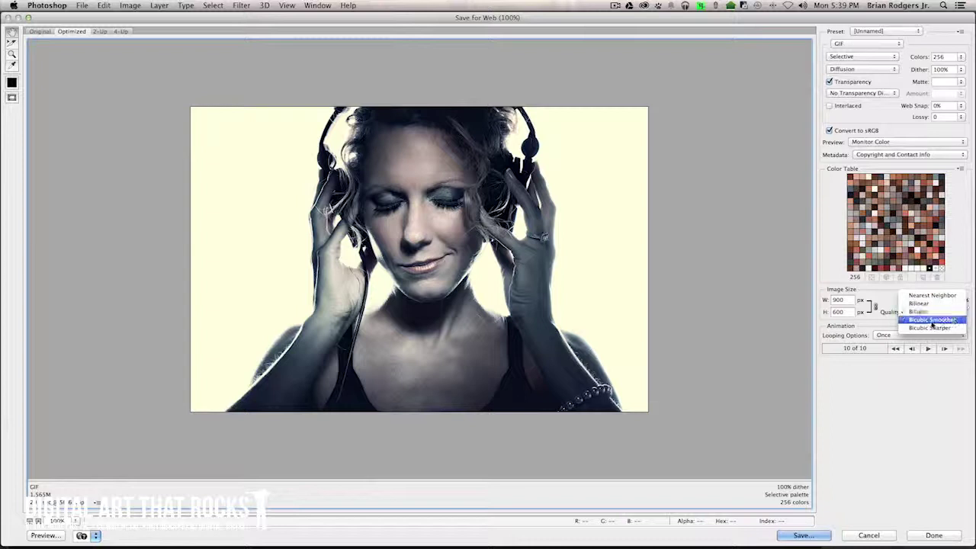
click(882, 299)
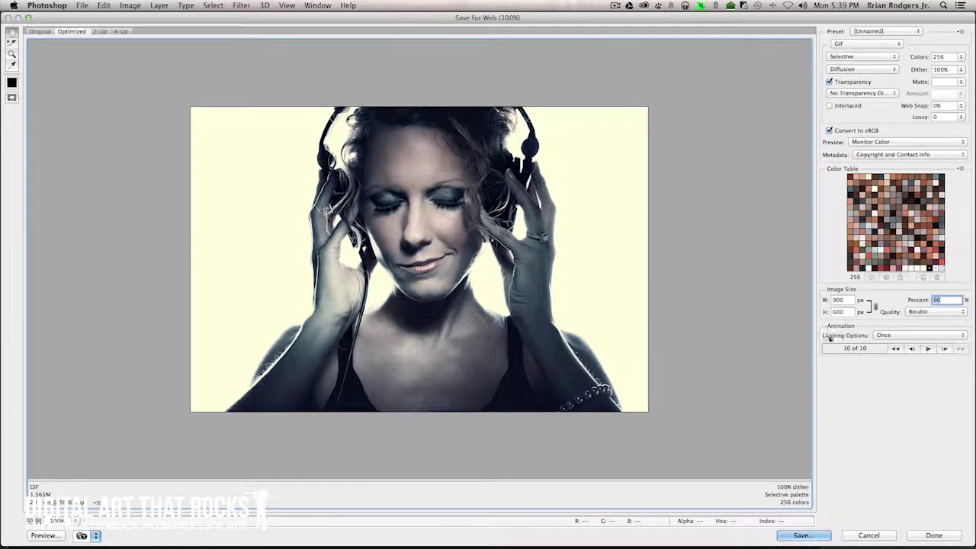
- Set the animation's looping option to Forever
click(915, 337)
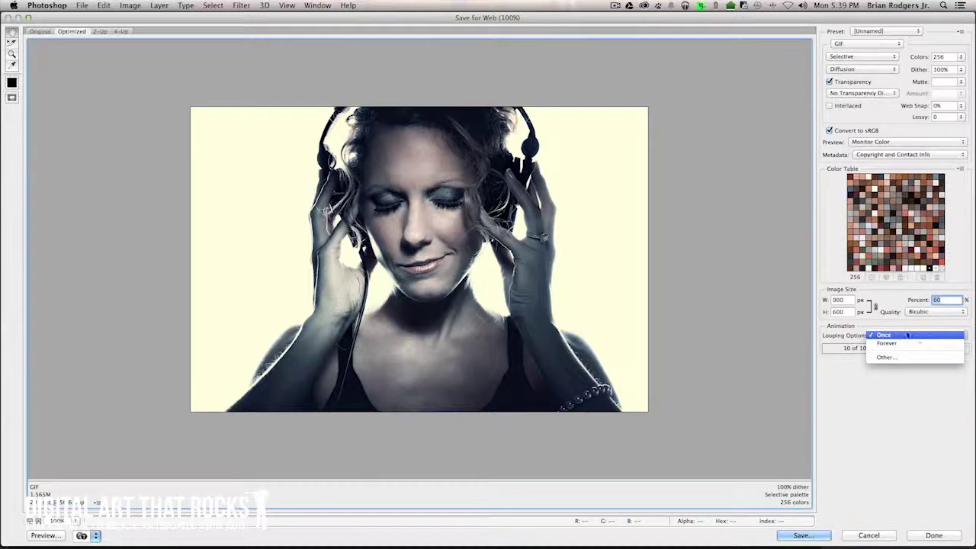
click(879, 325)
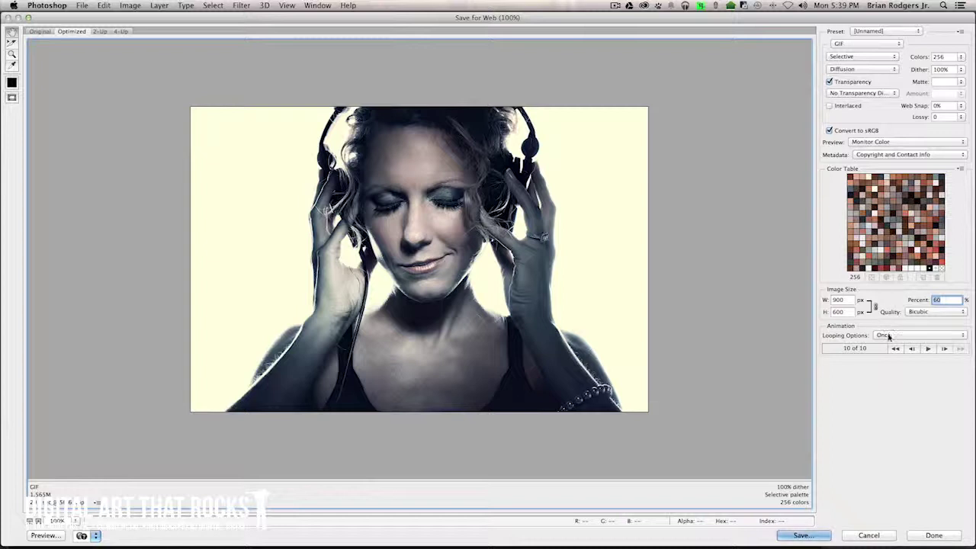
click(888, 337)
click(893, 344)
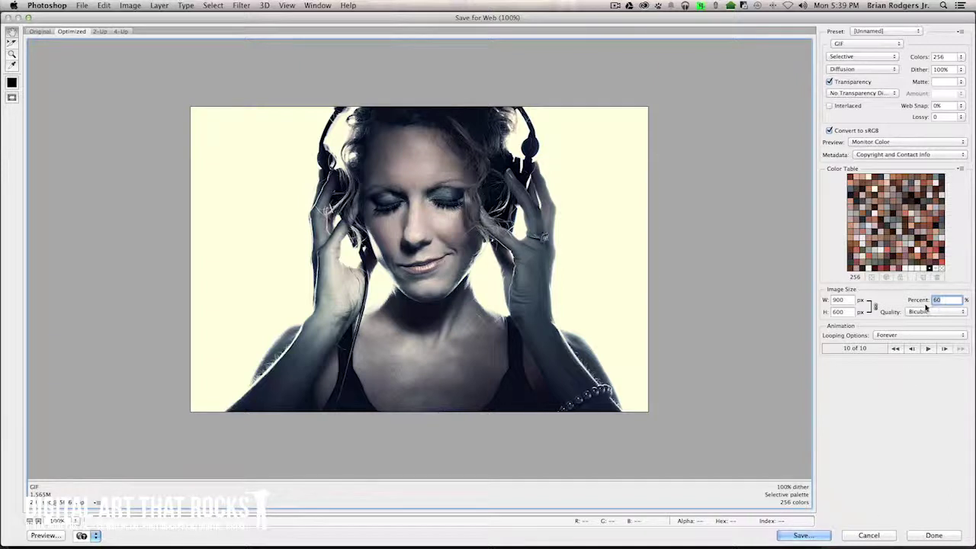
- Save the optimized animation to the Desktop as retouch_animation.gif, using the Images Only format
click(804, 535)
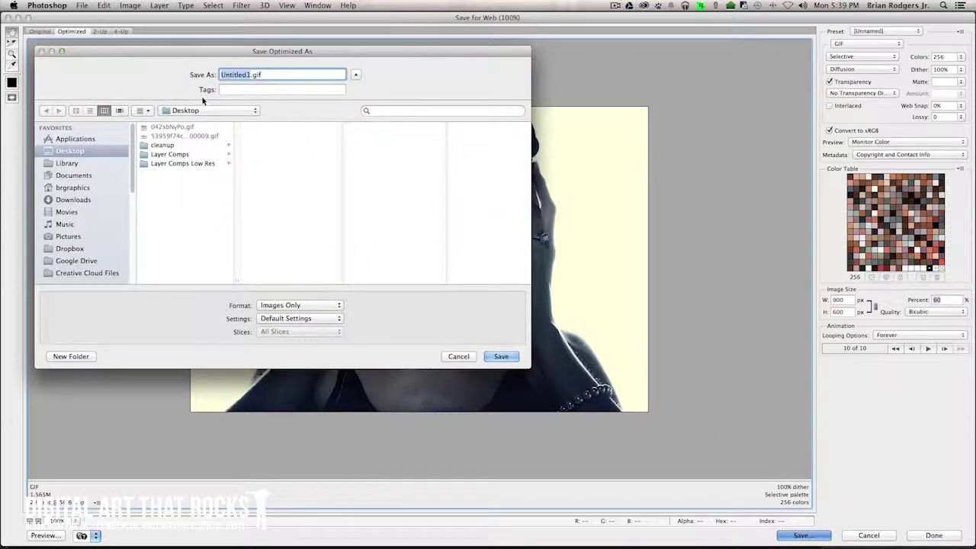
text(retouch)
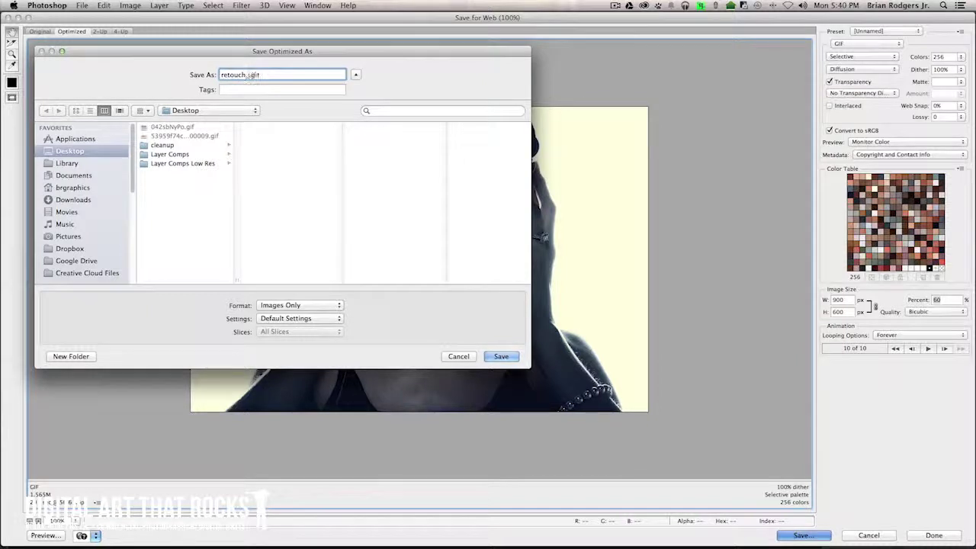
text(_animation)
drag(134, 61, 346, 105)
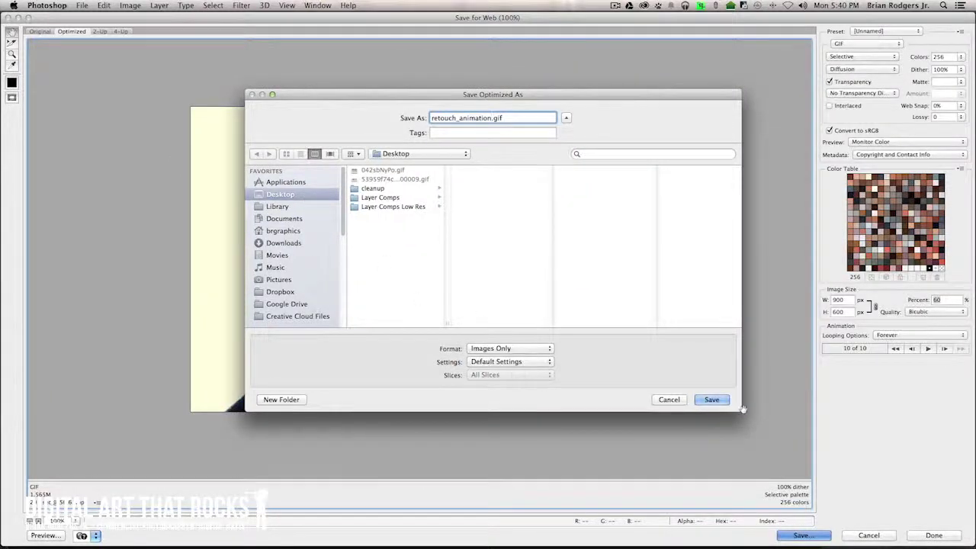
click(542, 348)
click(542, 349)
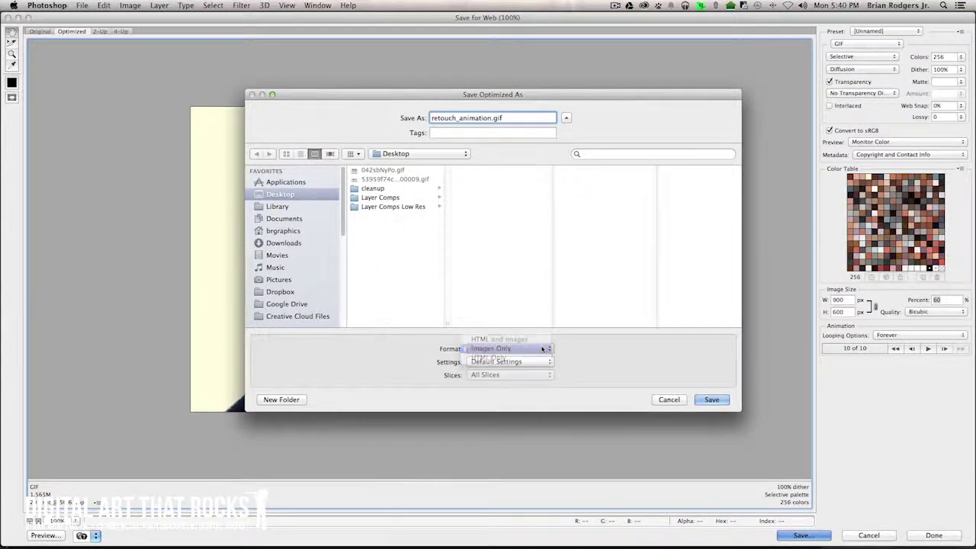
click(720, 400)
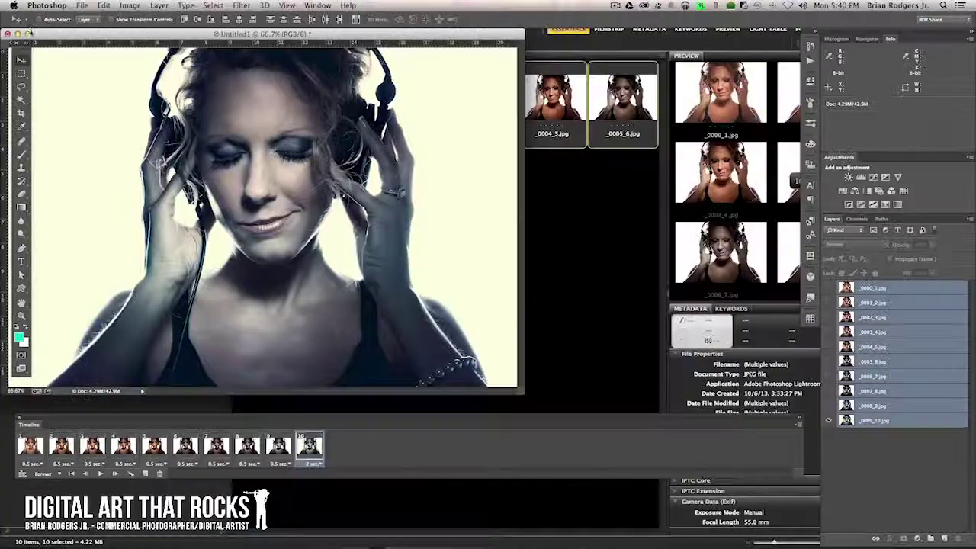
- Minimize the document and Bridge windows, then preview retouch_animation.gif from the desktop at full screen
click(18, 33)
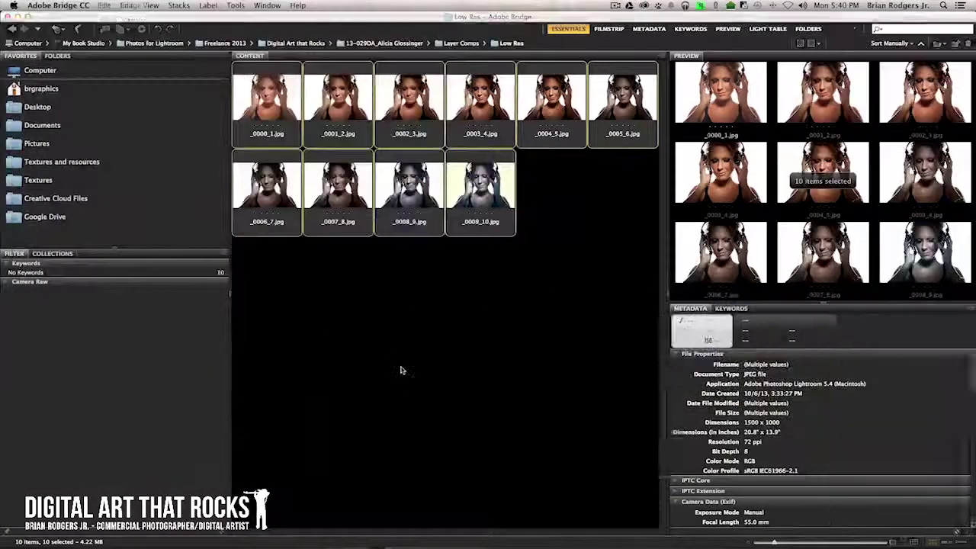
click(18, 16)
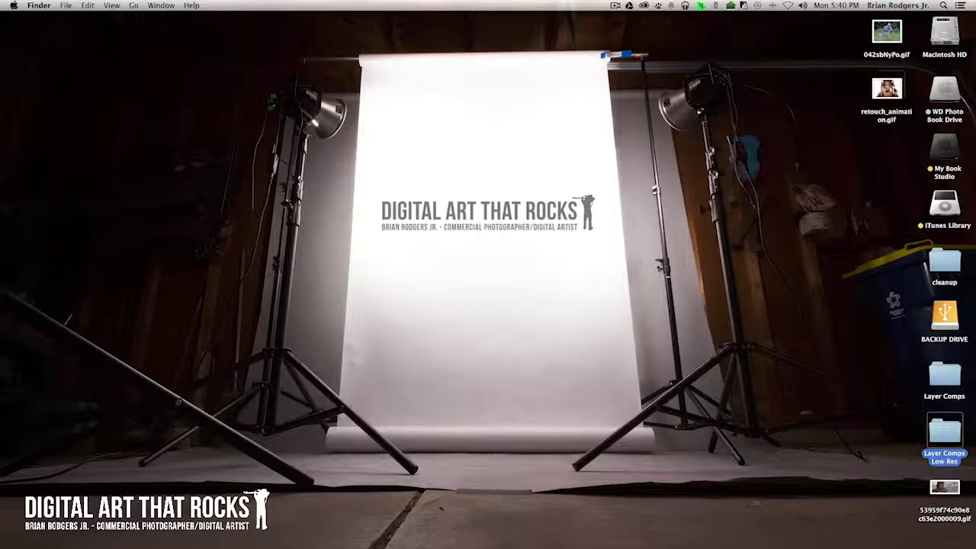
click(887, 88)
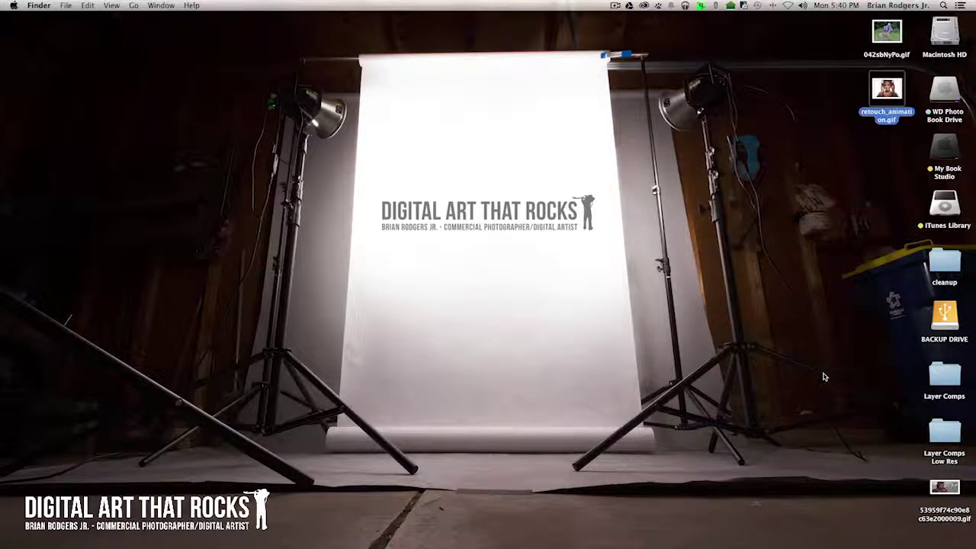
key(space)
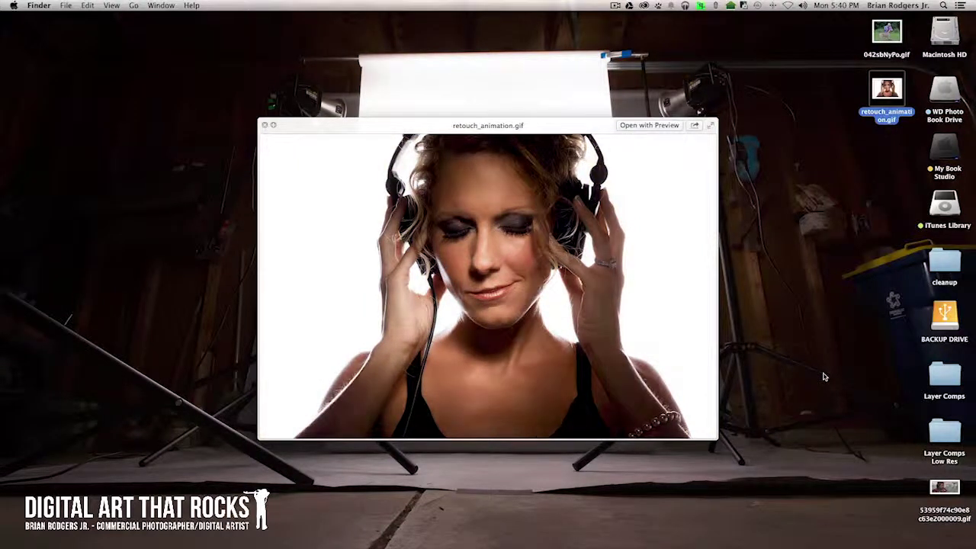
click(710, 126)
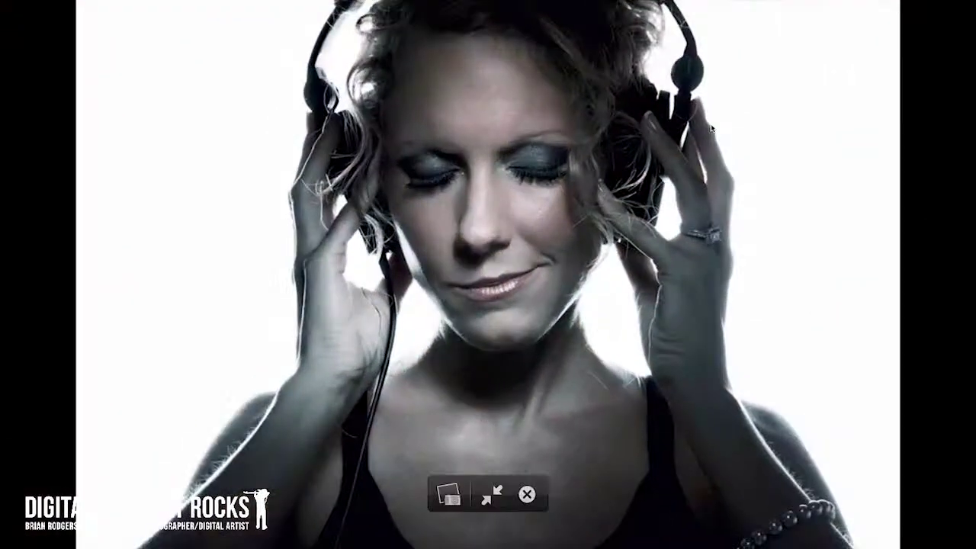